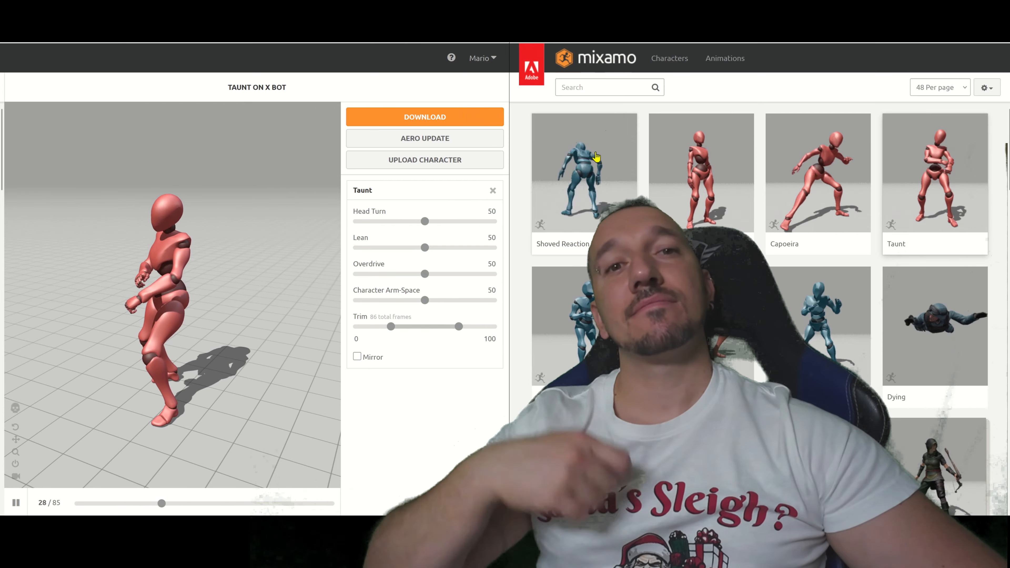
# Preview the Jumping Down, Crouch To Stand and Praying animations on the X Bot character.
pyautogui.scroll(-3, 599, 202)
pyautogui.click(593, 318)
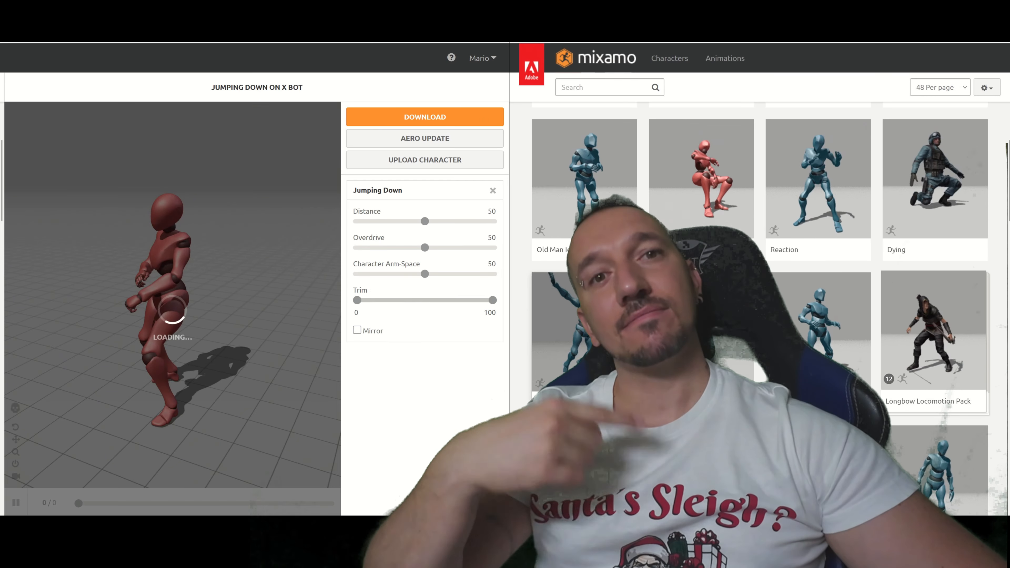
pyautogui.scroll(-3, 592, 318)
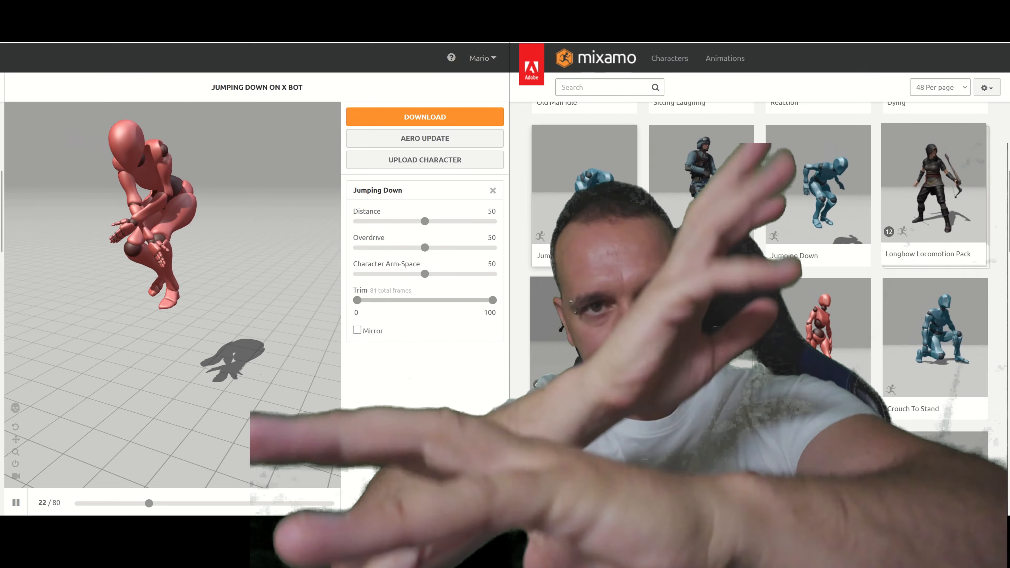
pyautogui.click(592, 322)
pyautogui.click(913, 341)
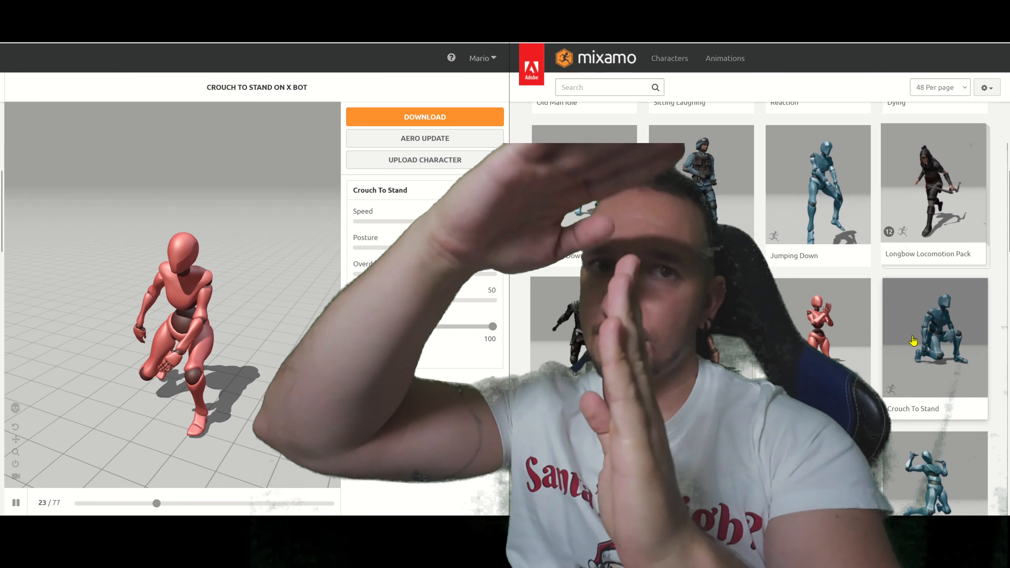
pyautogui.click(827, 334)
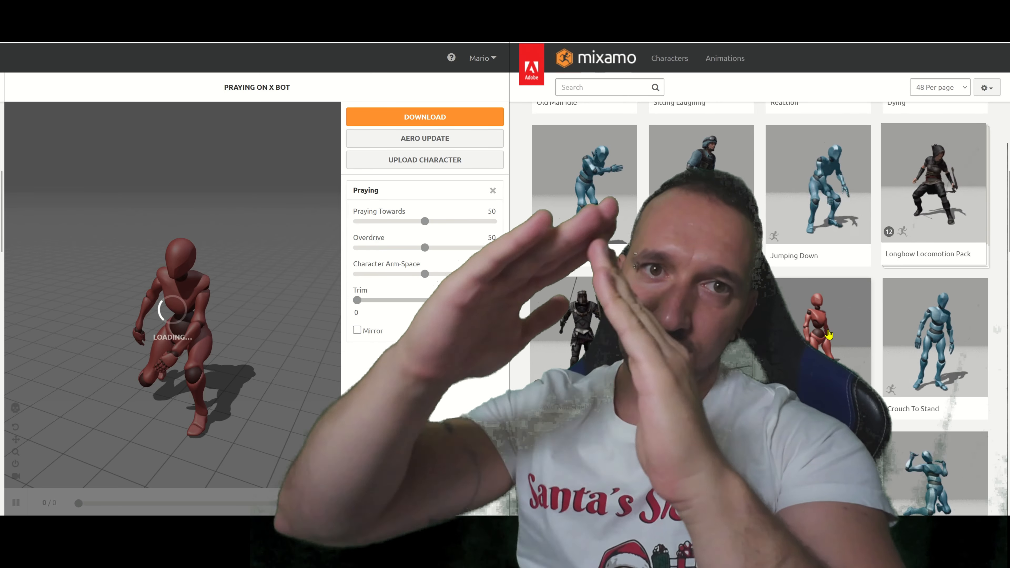
pyautogui.scroll(-3, 828, 334)
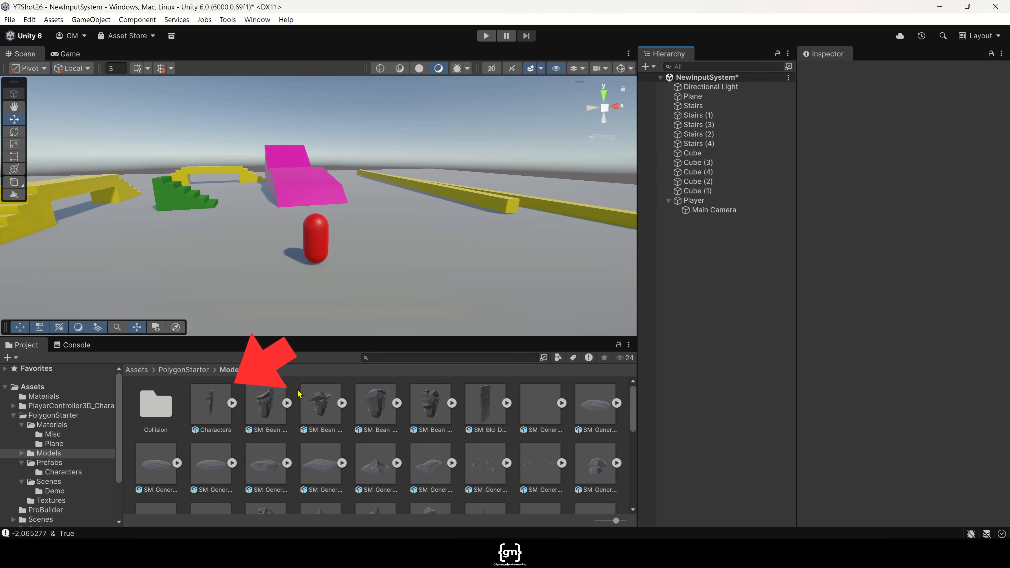
# In Unity, open the avatar configuration from the rig settings of the Characters model in PolygonStarter's Models folder.
pyautogui.click(226, 411)
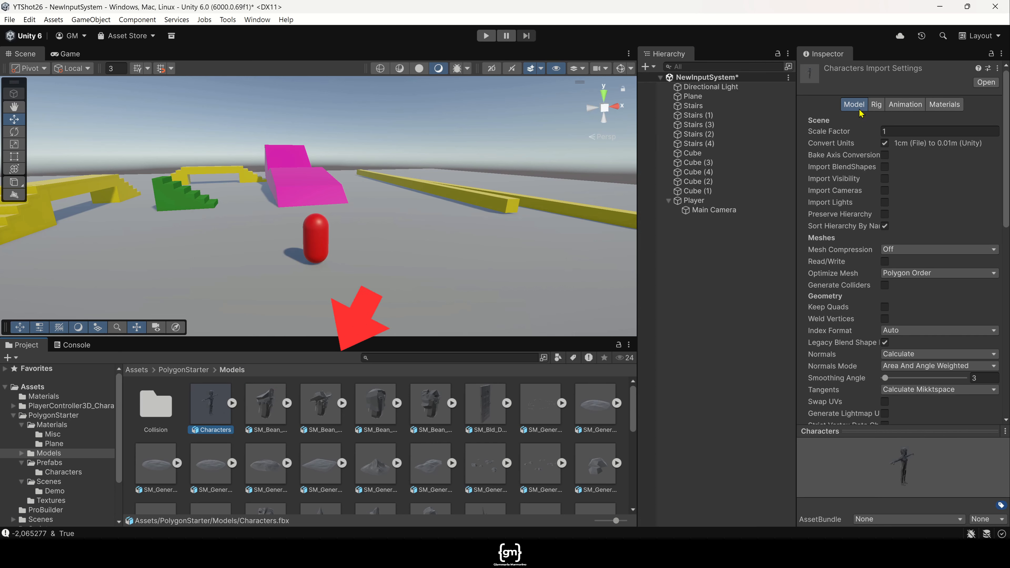
pyautogui.click(876, 105)
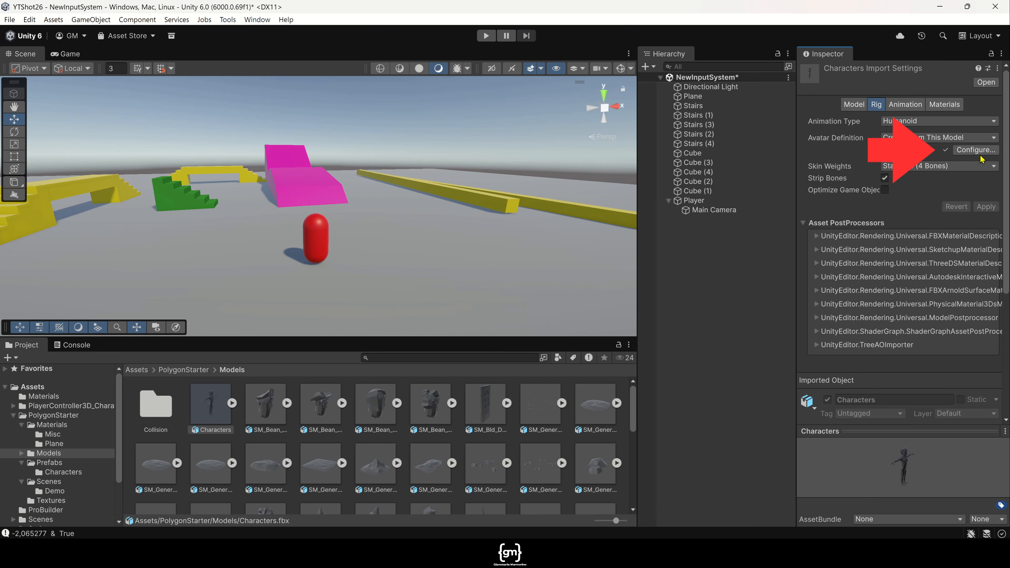
pyautogui.click(980, 156)
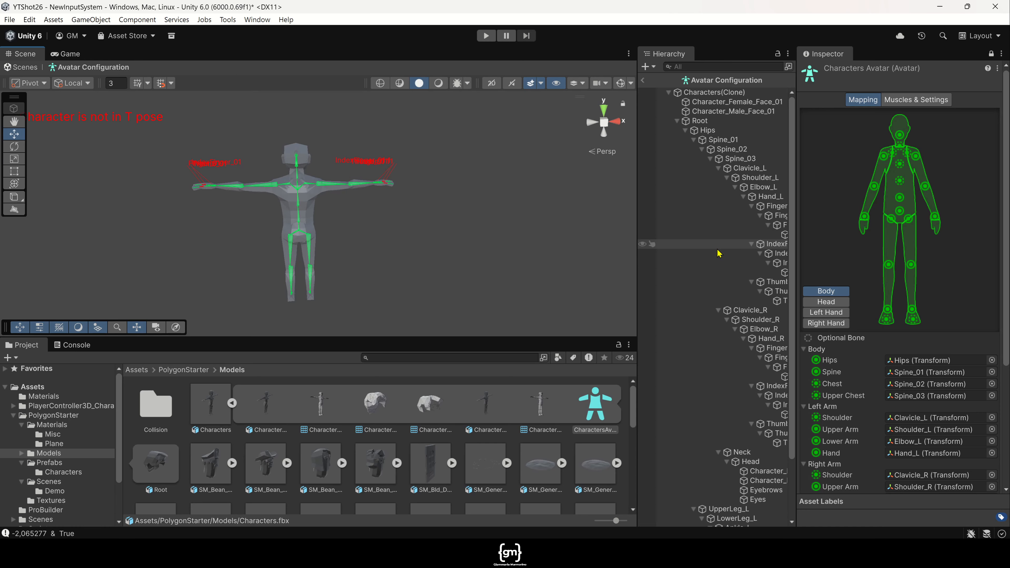
# Examine the avatar's head, left hand, right hand and body bone mappings, and inspect the character's hand and finger bones up close.
pyautogui.click(833, 305)
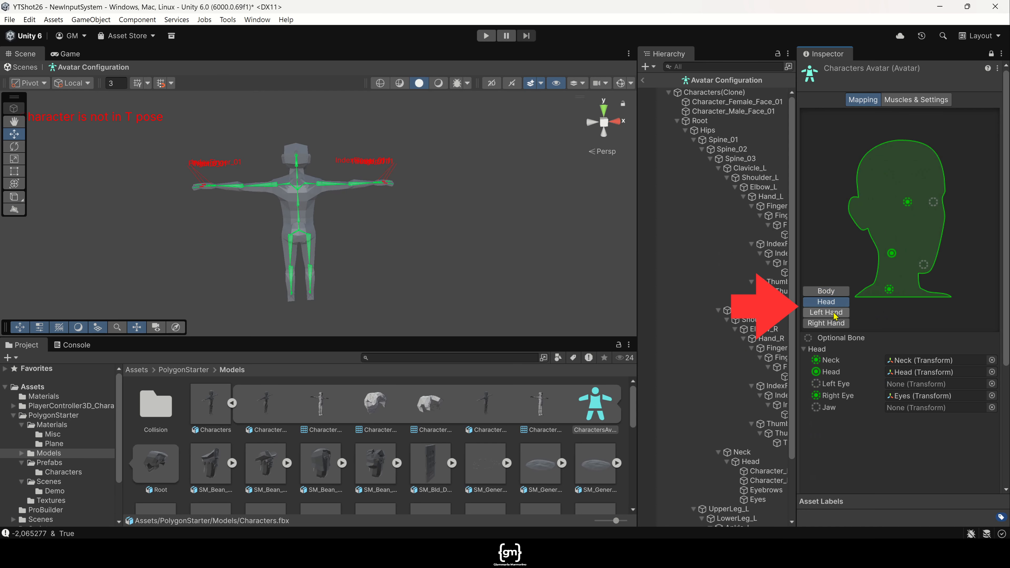
pyautogui.click(833, 313)
pyautogui.click(835, 324)
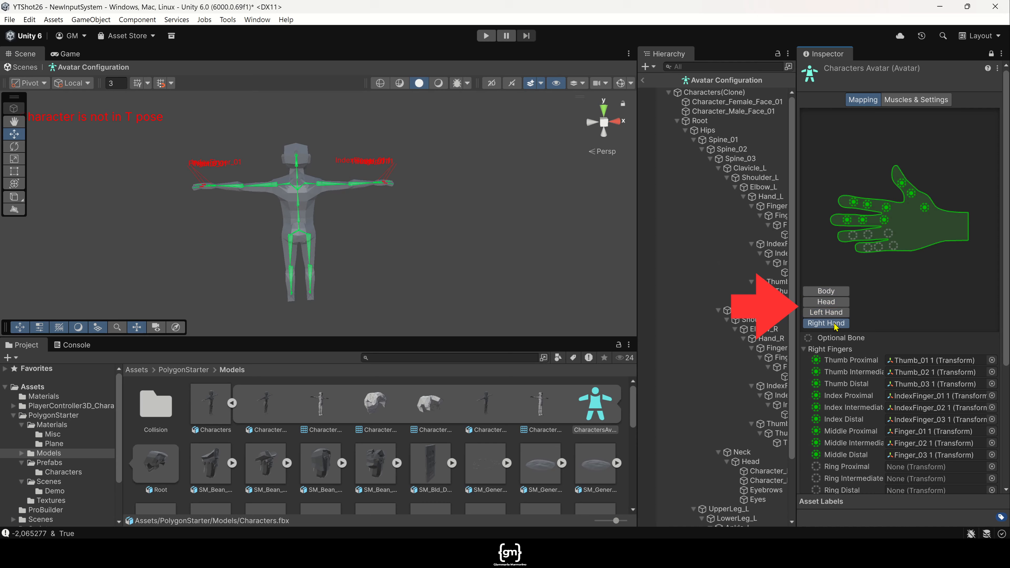
pyautogui.click(831, 293)
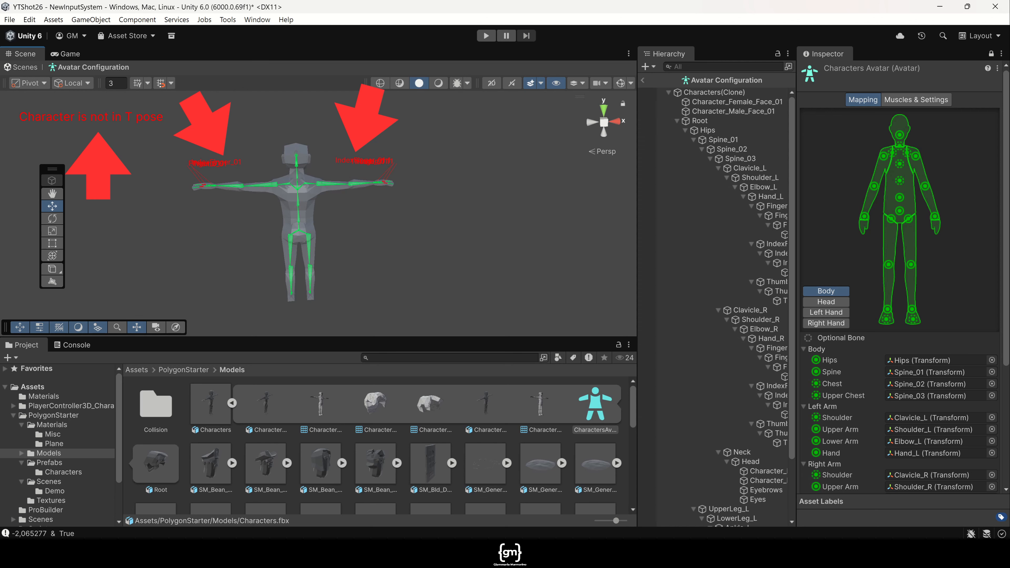
pyautogui.scroll(5, 403, 197)
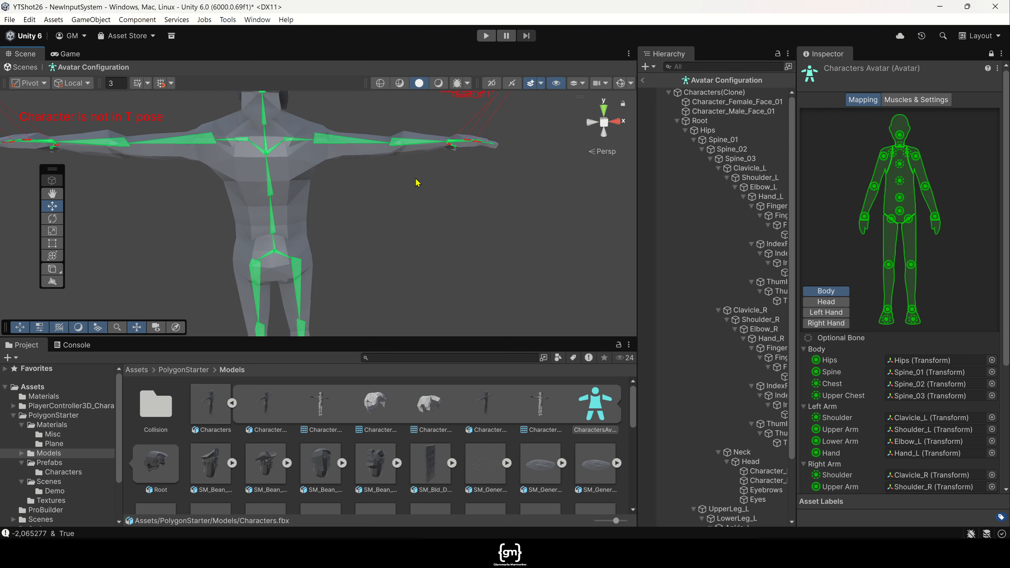
pyautogui.moveTo(493, 167); pyautogui.dragTo(422, 202, button='right')
pyautogui.moveTo(453, 180); pyautogui.dragTo(410, 200, button='middle')
pyautogui.moveTo(437, 212); pyautogui.dragTo(400, 237, button='right')
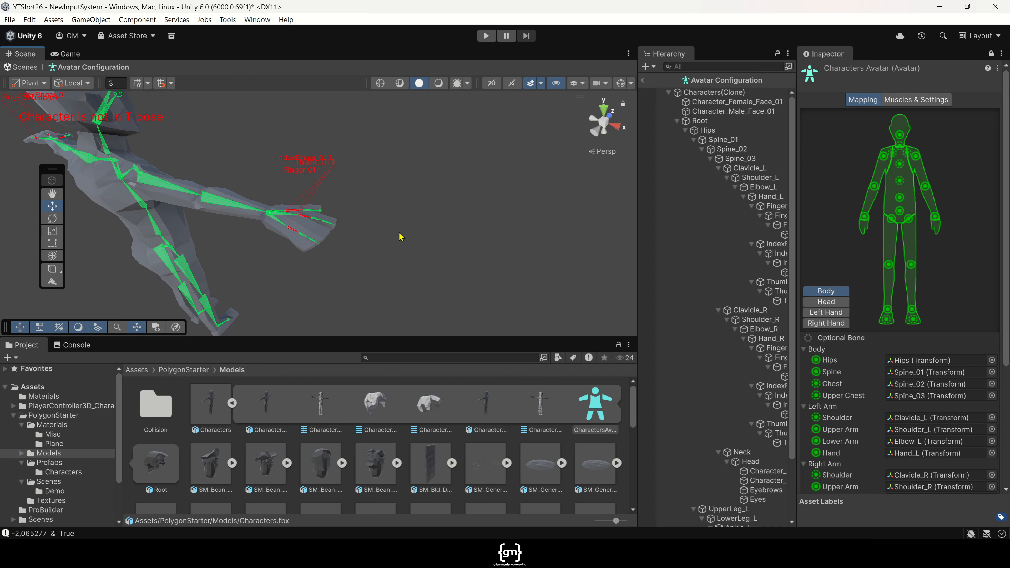
# Enforce the T-Pose on the Characters avatar and apply the change.
pyautogui.scroll(-5, 875, 398)
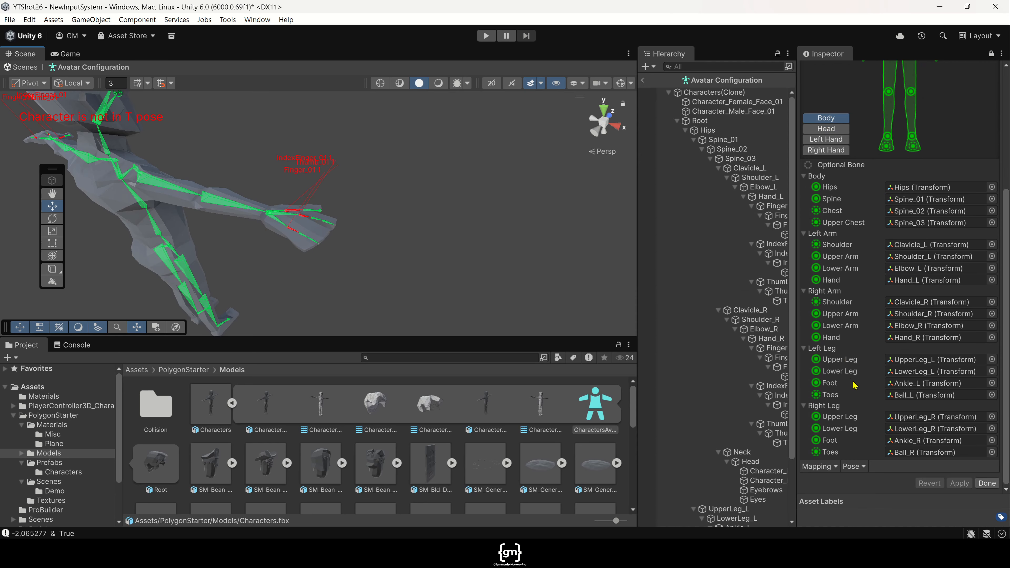
pyautogui.click(854, 466)
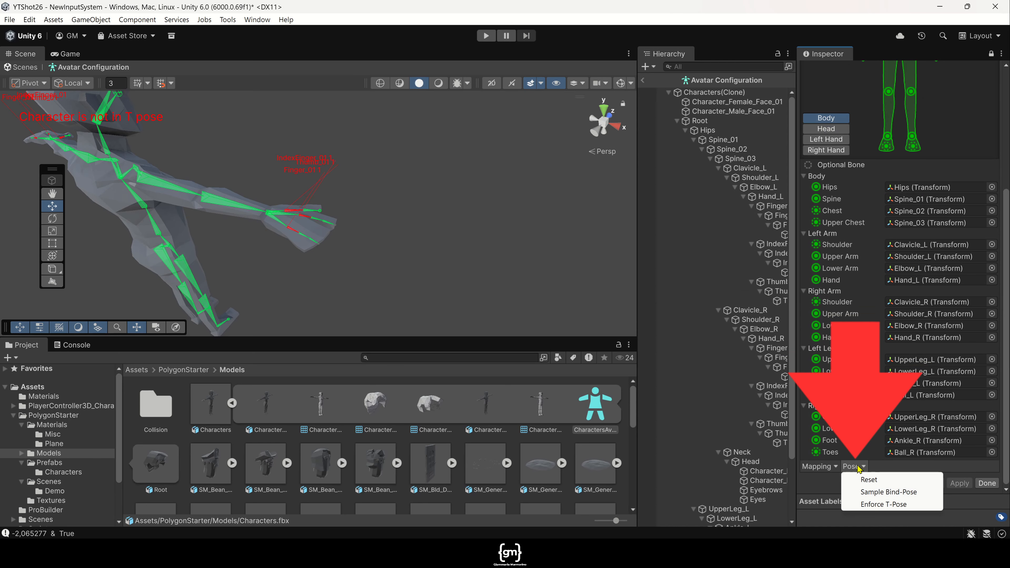
pyautogui.click(883, 504)
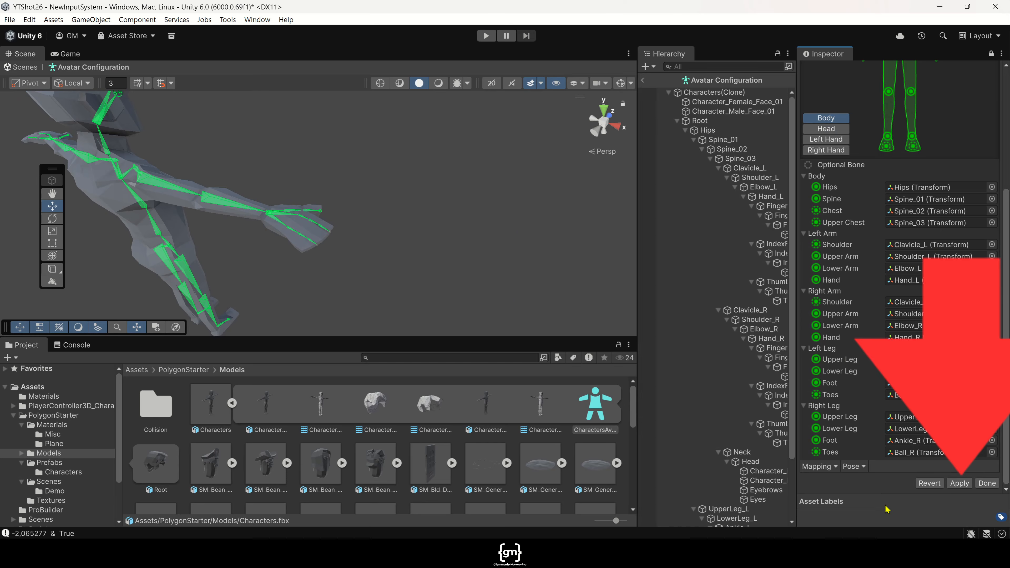
pyautogui.click(958, 483)
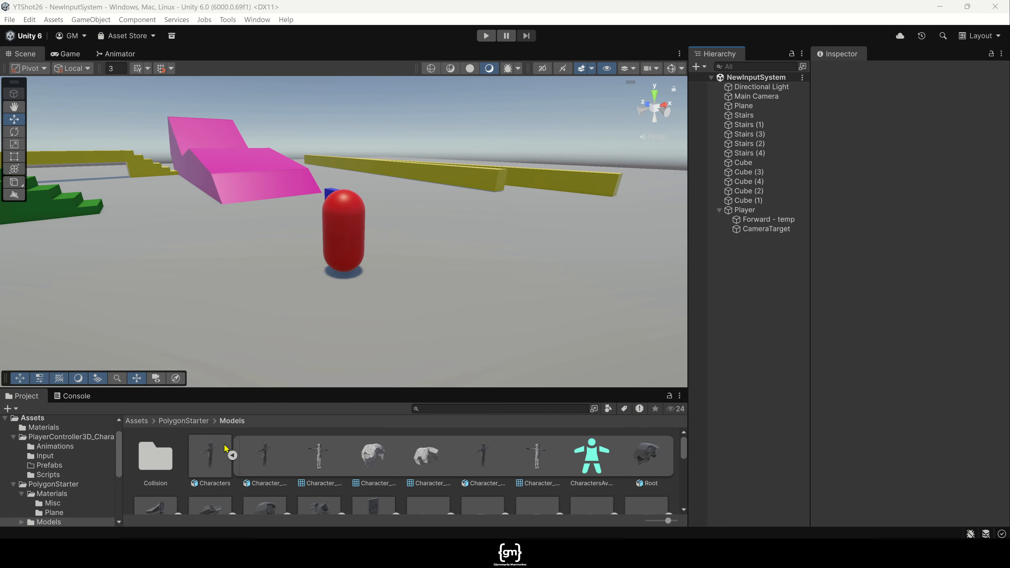
# Add the Characters model as a child of the Player object and delete Player's Forward - temp child.
pyautogui.click(211, 456)
pyautogui.moveTo(234, 442); pyautogui.dragTo(760, 215)
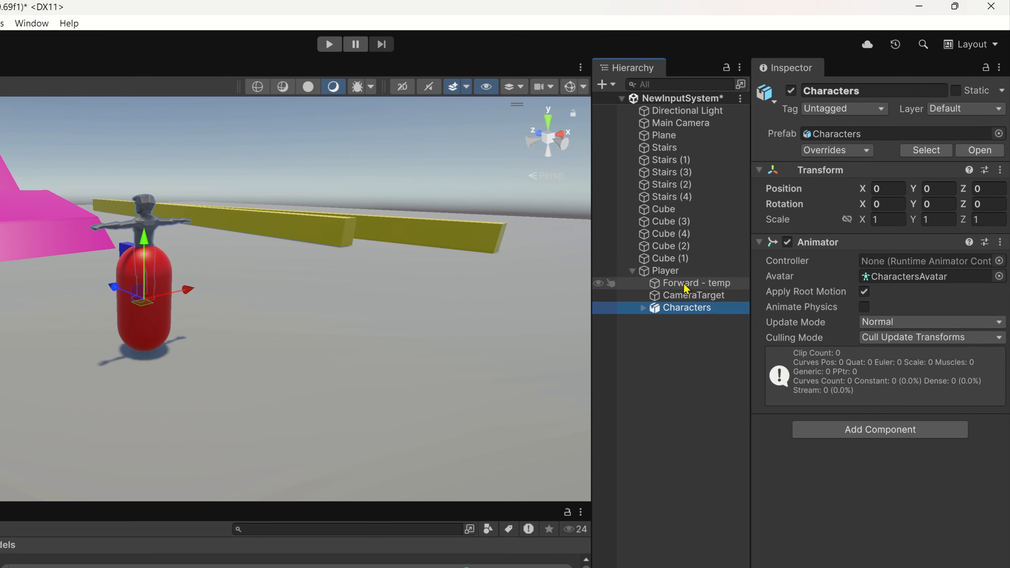
pyautogui.click(693, 277)
pyautogui.press('Delete')
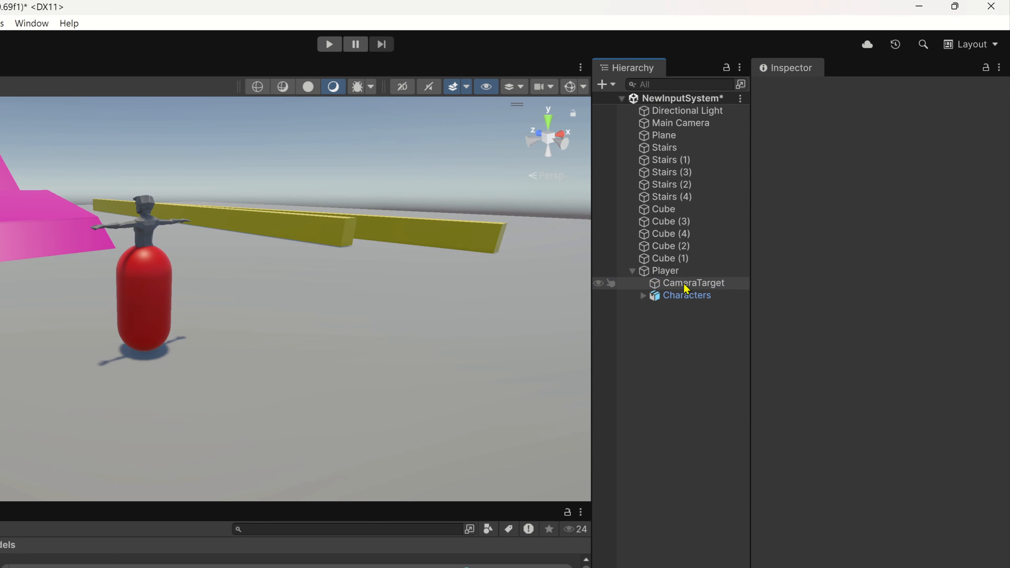
# Disable the Mesh Renderer on the Player object to hide its red capsule around the Characters model.
pyautogui.click(682, 296)
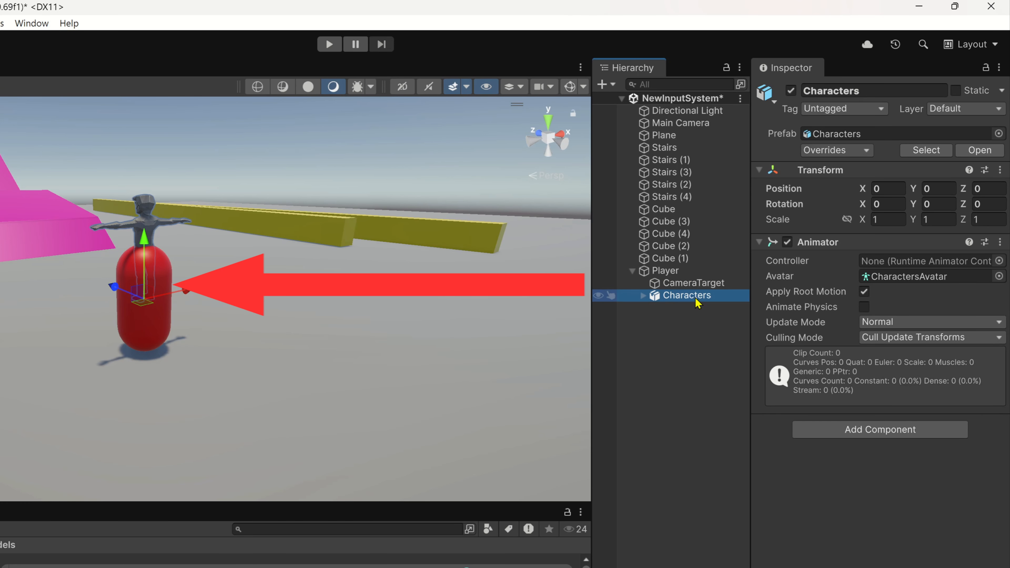
pyautogui.click(690, 272)
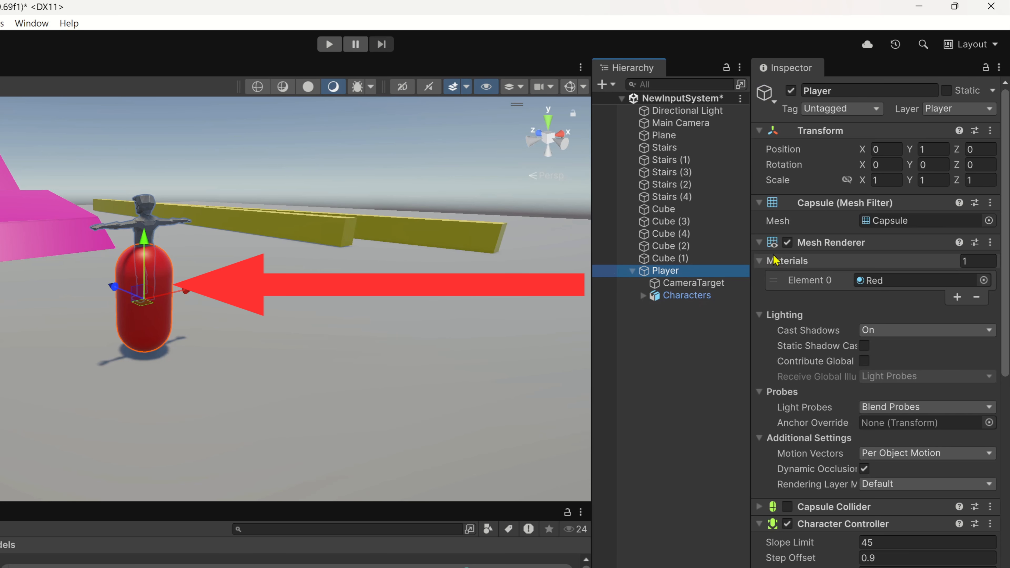
pyautogui.click(691, 296)
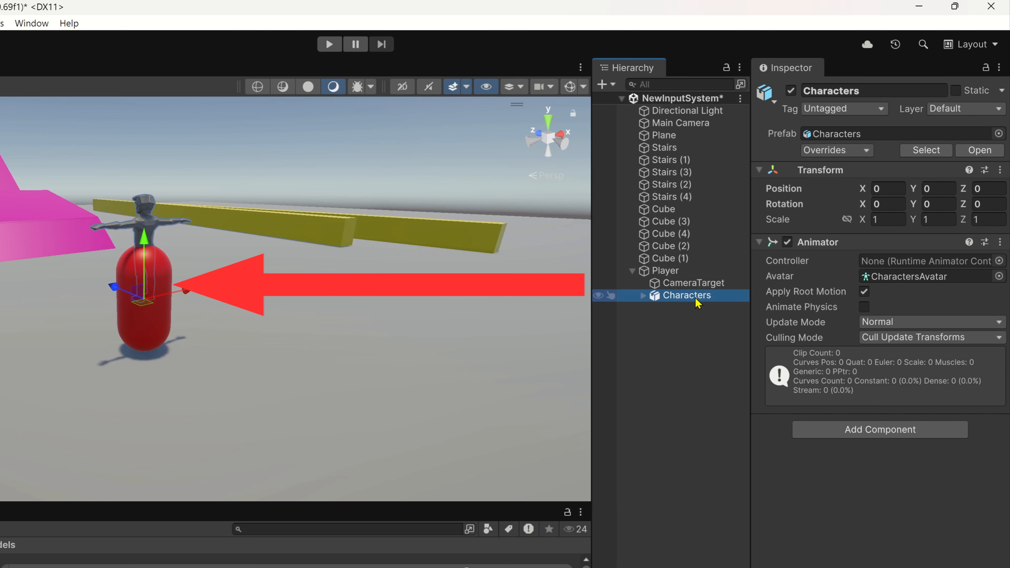
pyautogui.click(692, 272)
pyautogui.click(787, 243)
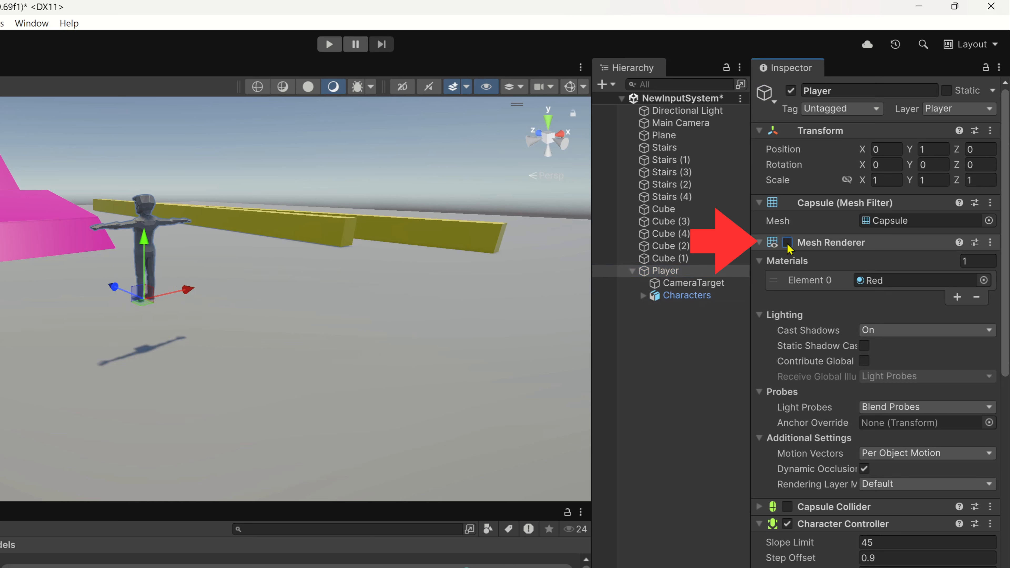
pyautogui.click(788, 243)
pyautogui.click(788, 244)
pyautogui.click(787, 244)
pyautogui.click(787, 244)
pyautogui.click(787, 243)
pyautogui.click(787, 243)
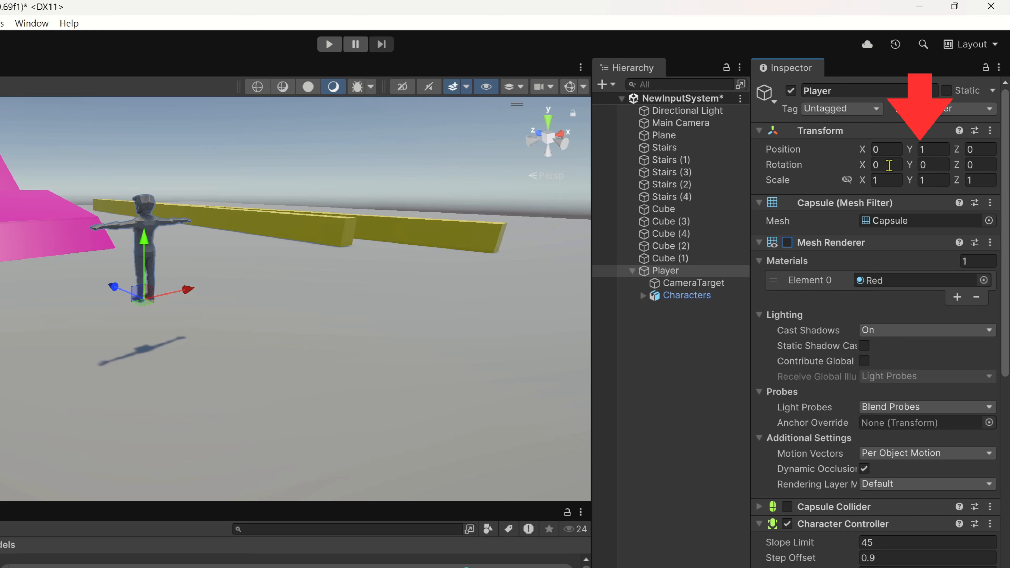
# Set the Characters object's Y position to -1.
pyautogui.click(676, 295)
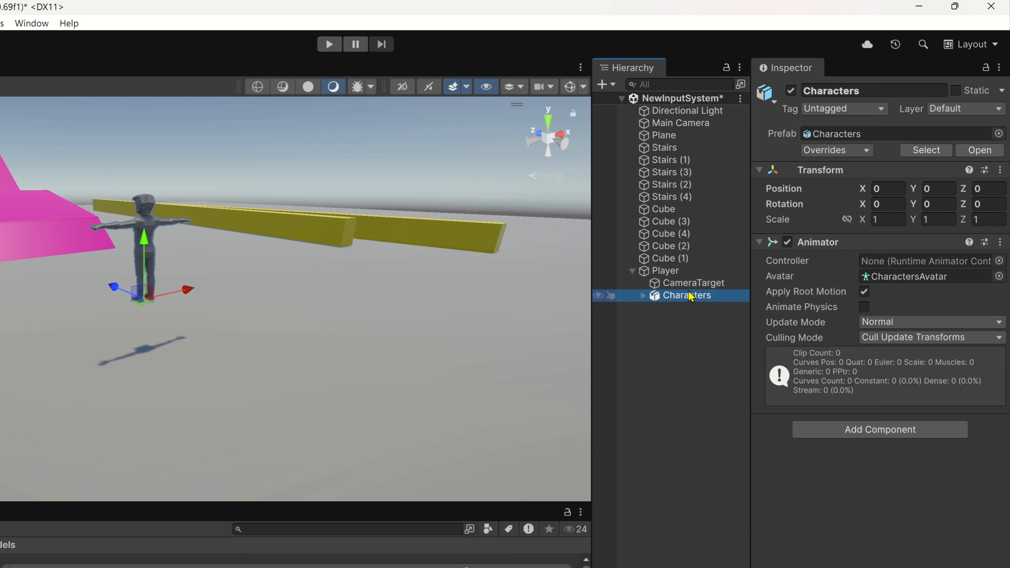
pyautogui.click(930, 193)
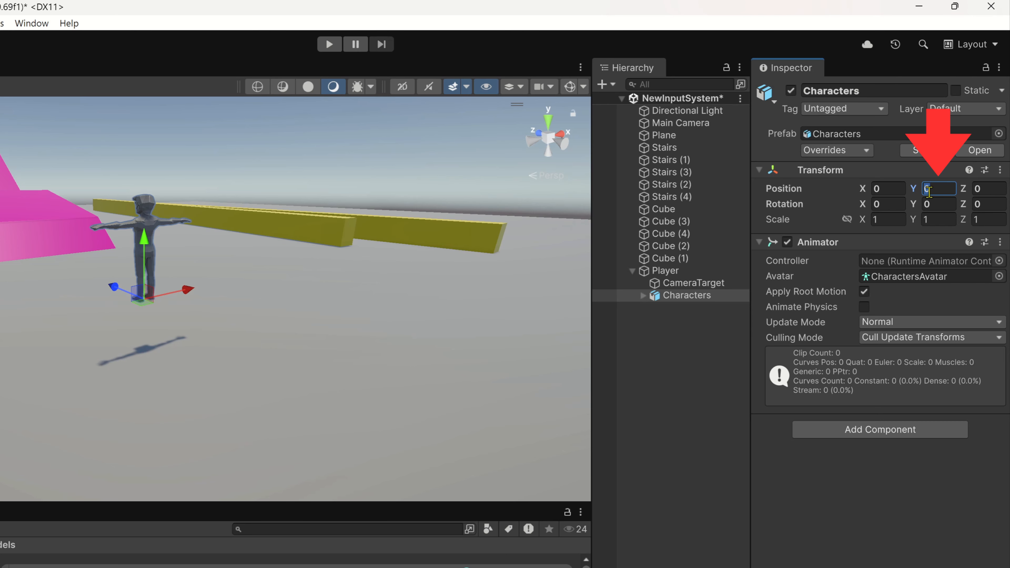
pyautogui.write('-1')
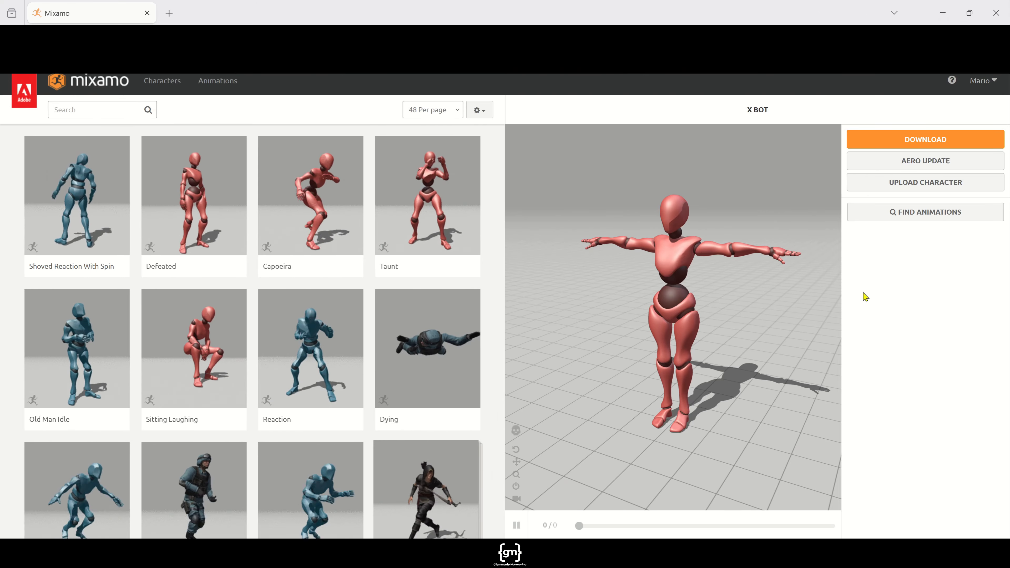
# Switch to Mixamo and preview library animations on X Bot, including Taunt, Jumping Down, Sword And Shield Pack, Crouch To Stand, Praying and Hip Hop Dancing.
pyautogui.click(385, 227)
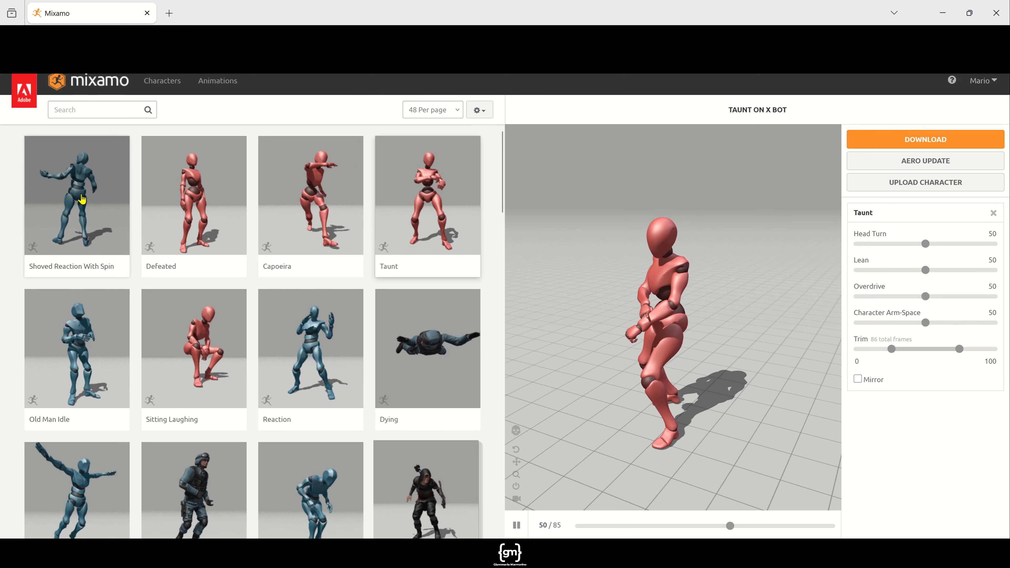
pyautogui.scroll(-3, 84, 203)
pyautogui.click(98, 352)
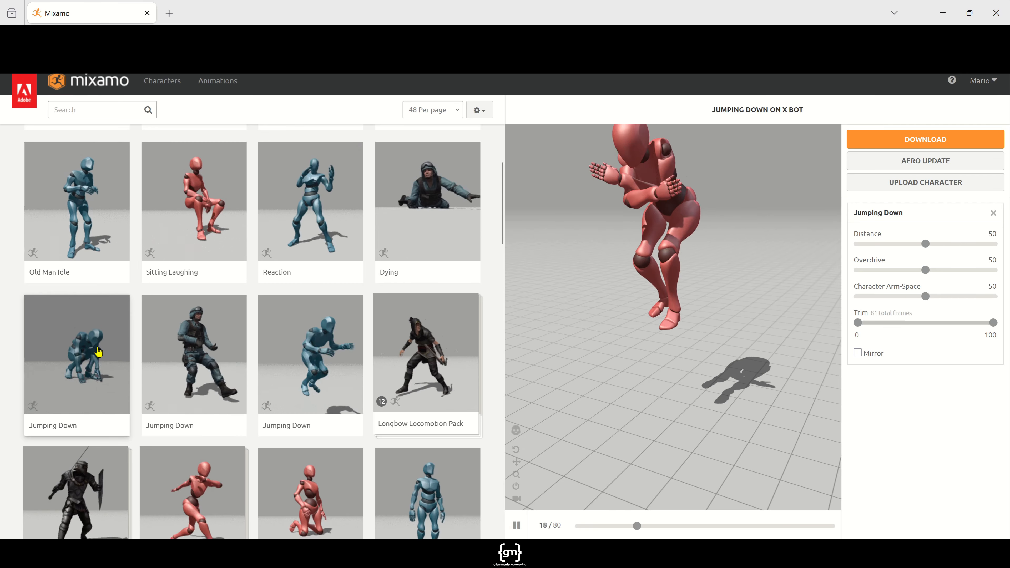
pyautogui.scroll(-3, 102, 352)
pyautogui.click(124, 354)
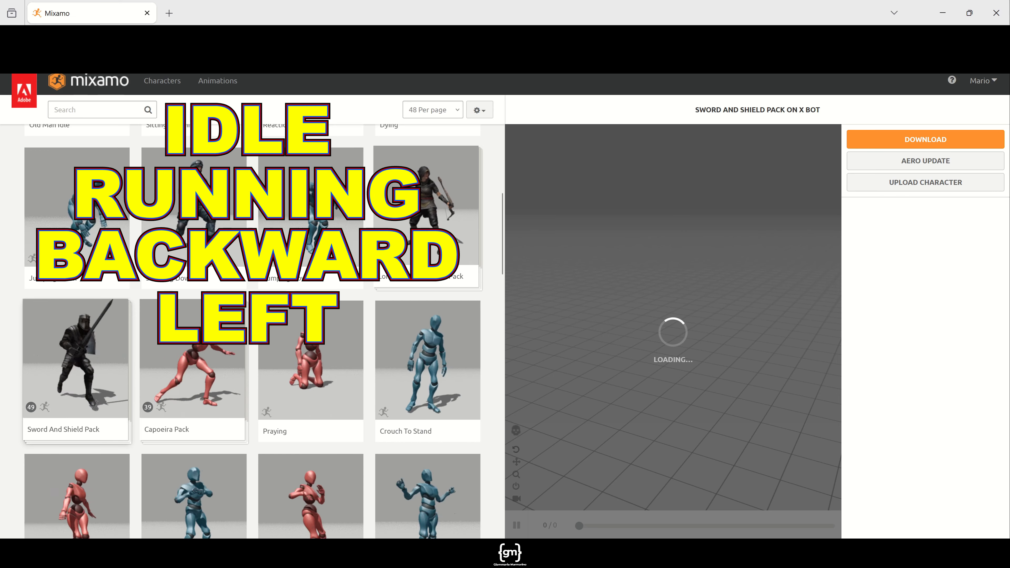
pyautogui.click(405, 363)
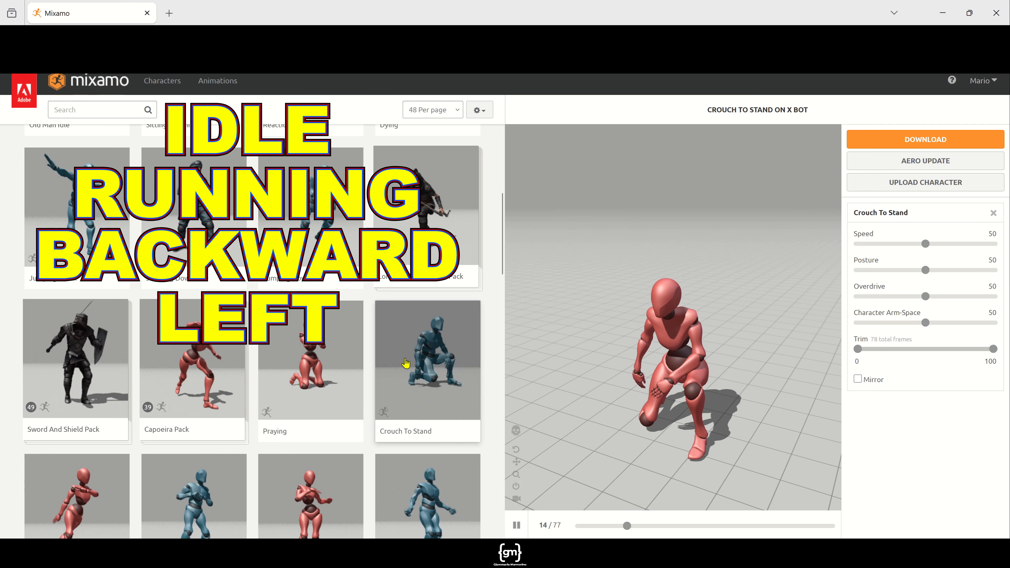
pyautogui.click(321, 353)
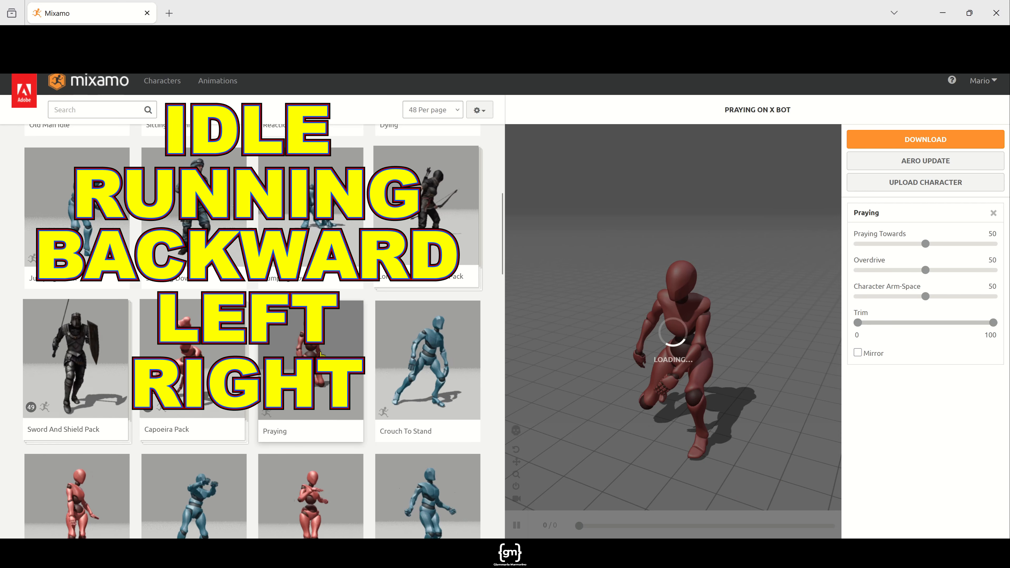
pyautogui.scroll(-3, 304, 355)
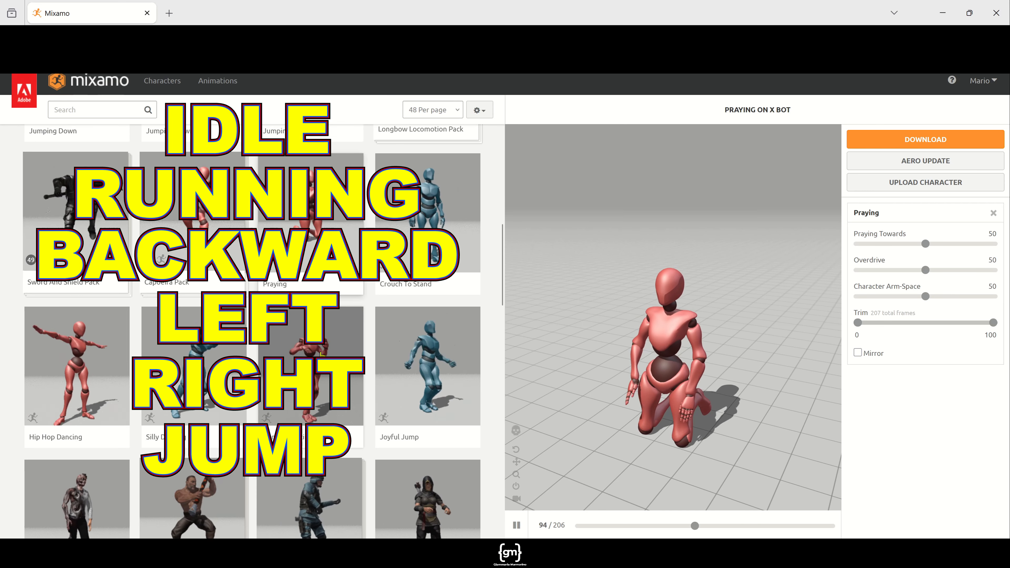
pyautogui.click(65, 370)
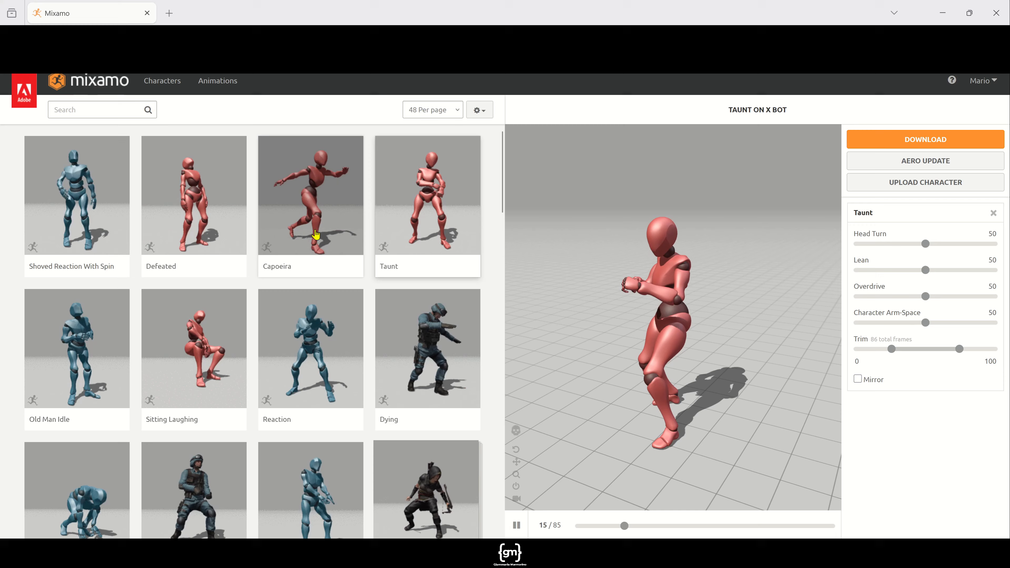
# Search the Mixamo library for "idle" and load the Idle animation in the second row, second column, onto X Bot.
pyautogui.click(88, 112)
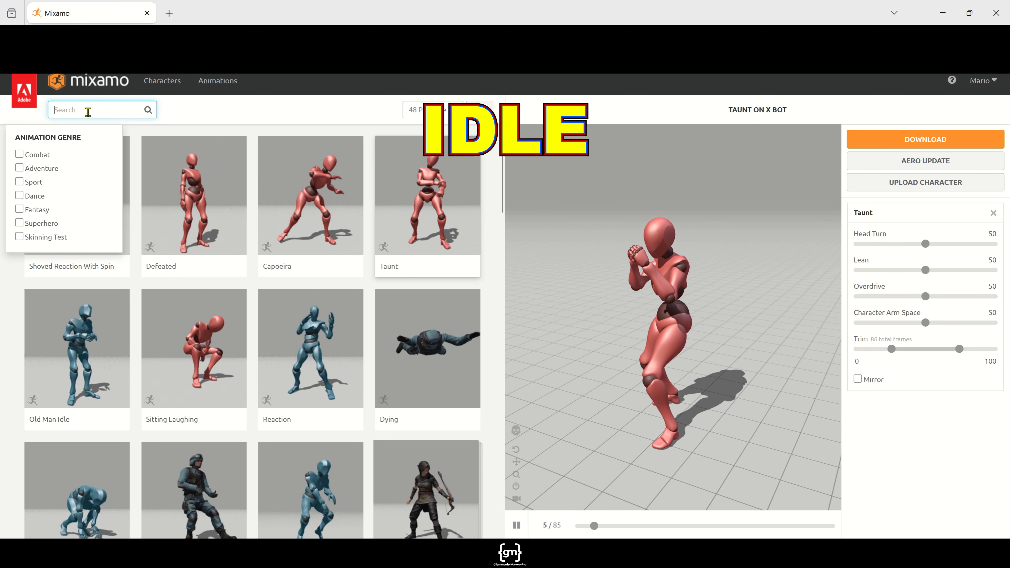
pyautogui.write('idle')
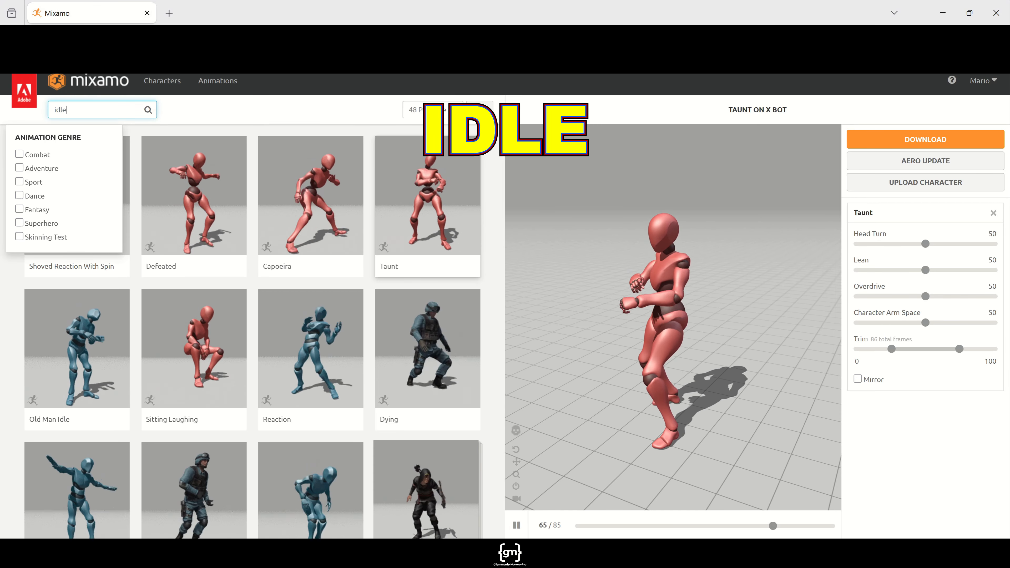
pyautogui.press('Return')
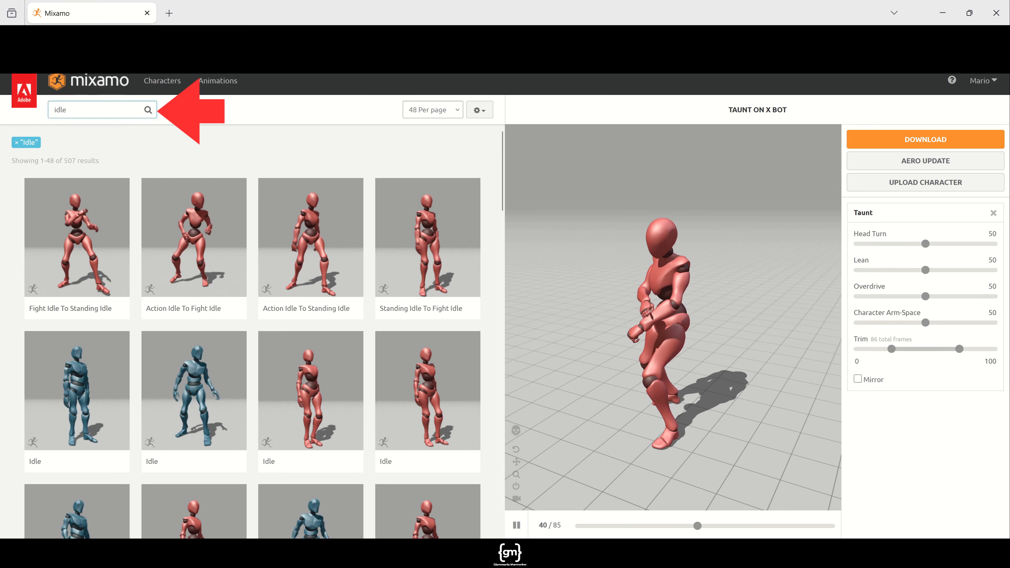
pyautogui.click(195, 388)
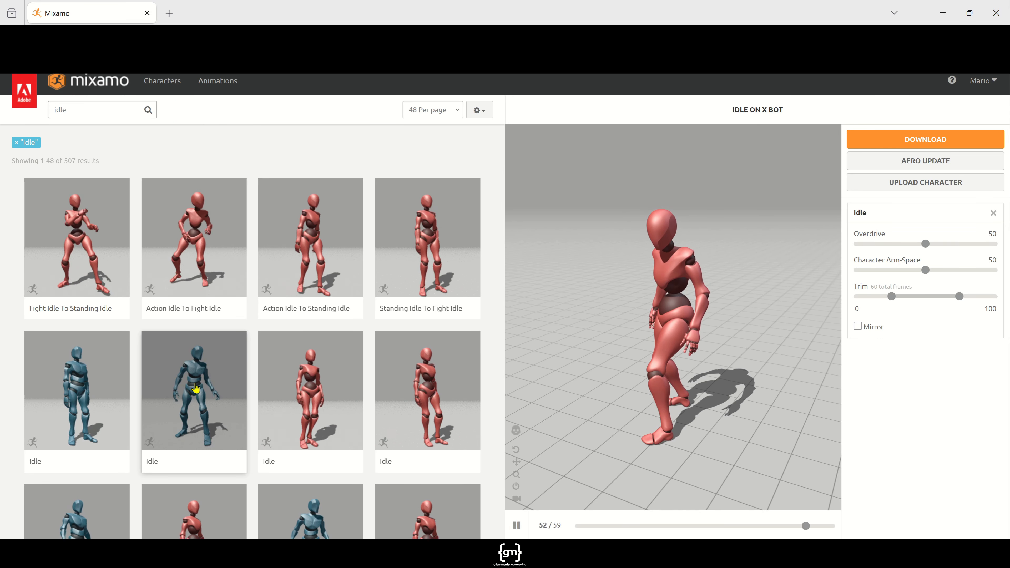
# Download the Idle animation in FBX for Unity(.fbx) format, without skin.
pyautogui.click(937, 144)
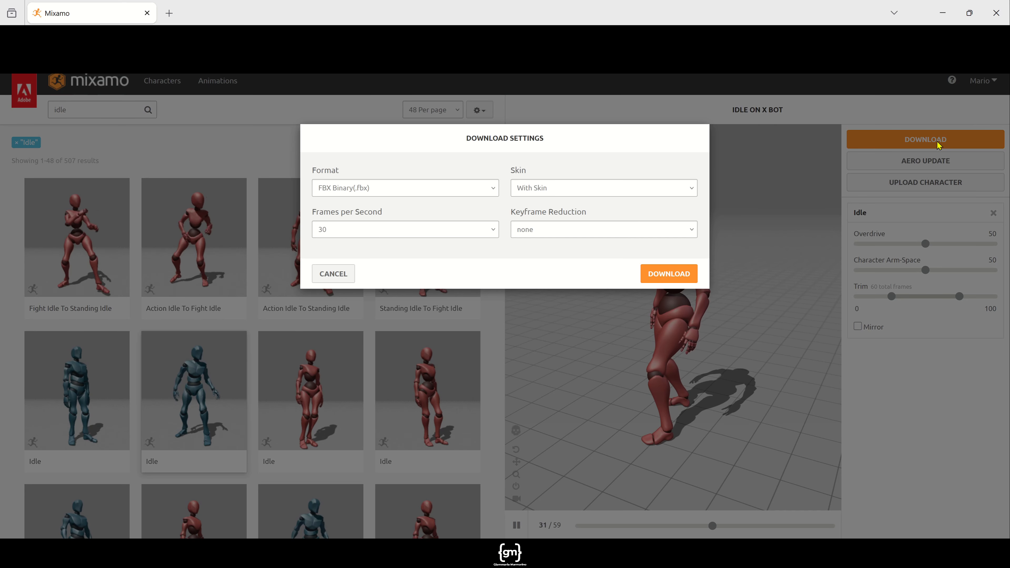
pyautogui.click(570, 195)
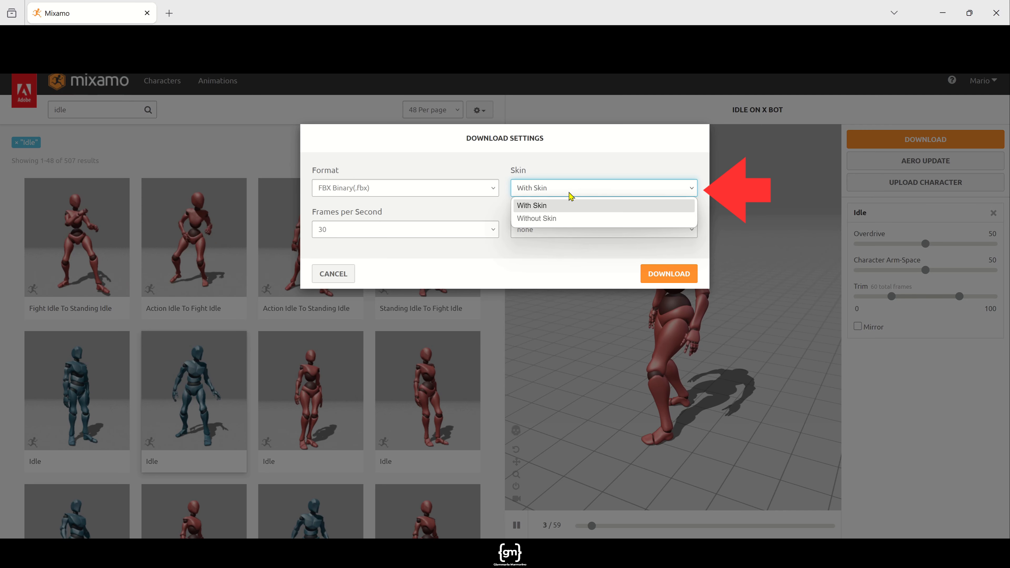
pyautogui.click(553, 220)
pyautogui.click(476, 194)
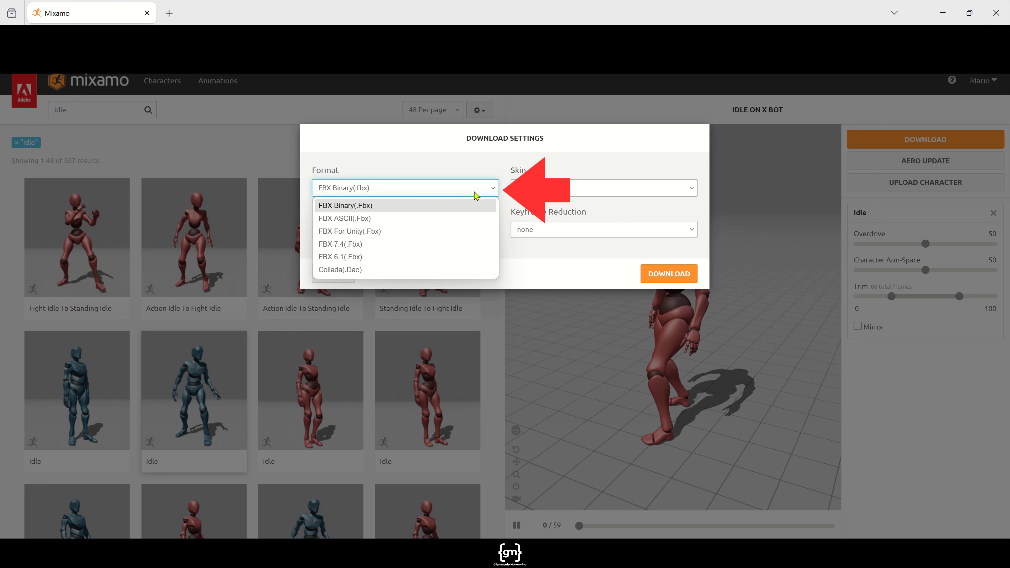
pyautogui.click(408, 232)
pyautogui.click(668, 275)
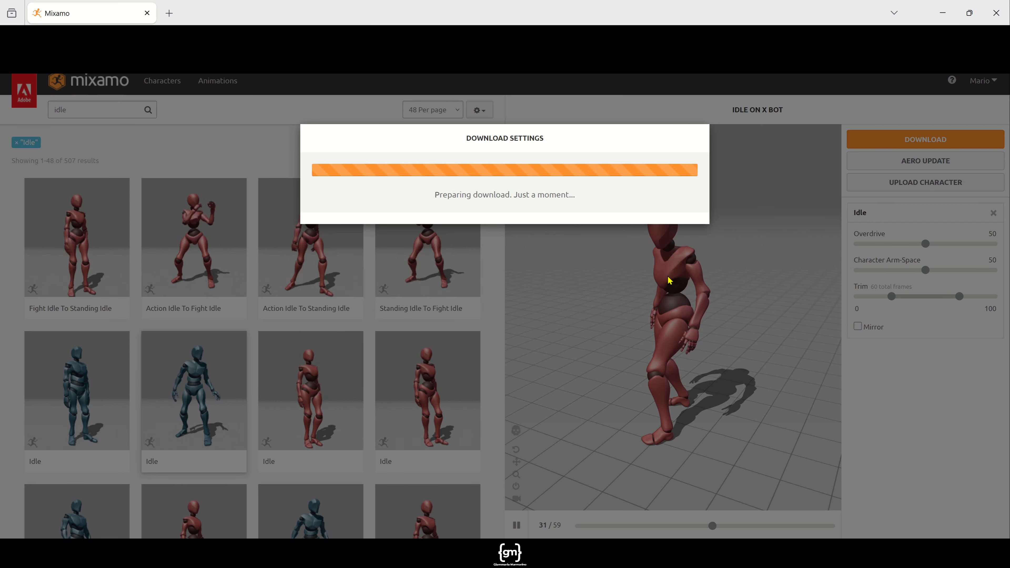
# Search the library for "running" and load the Running animation beside Running Backward, in the first column, onto X Bot.
pyautogui.click(82, 109)
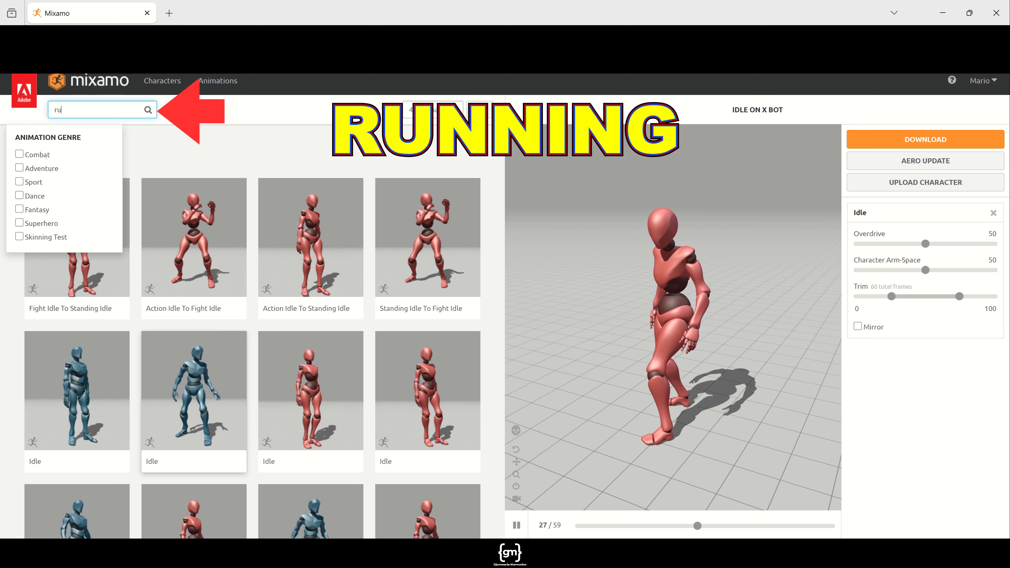
pyautogui.write('running')
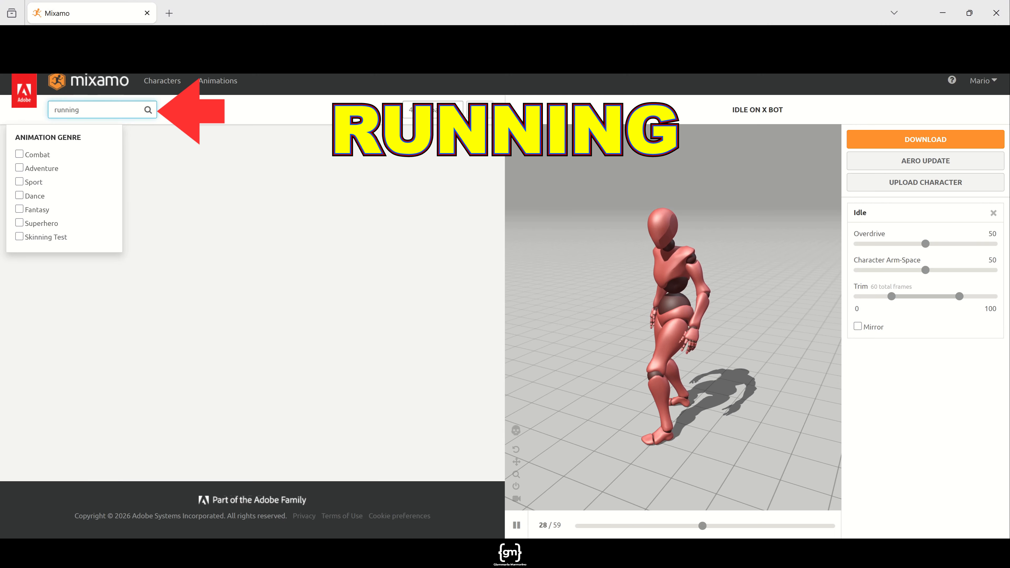
pyautogui.click(184, 114)
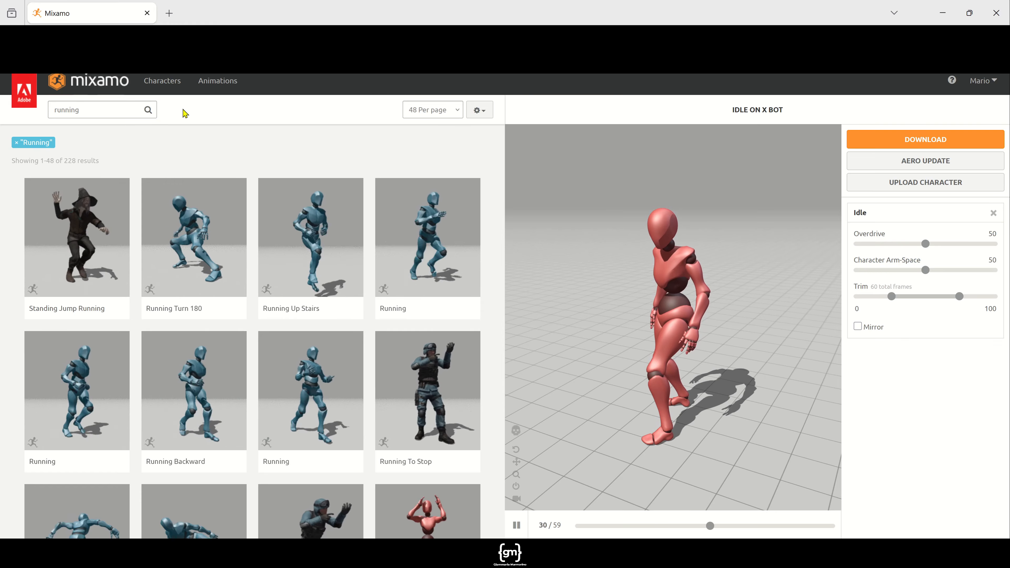
pyautogui.click(80, 390)
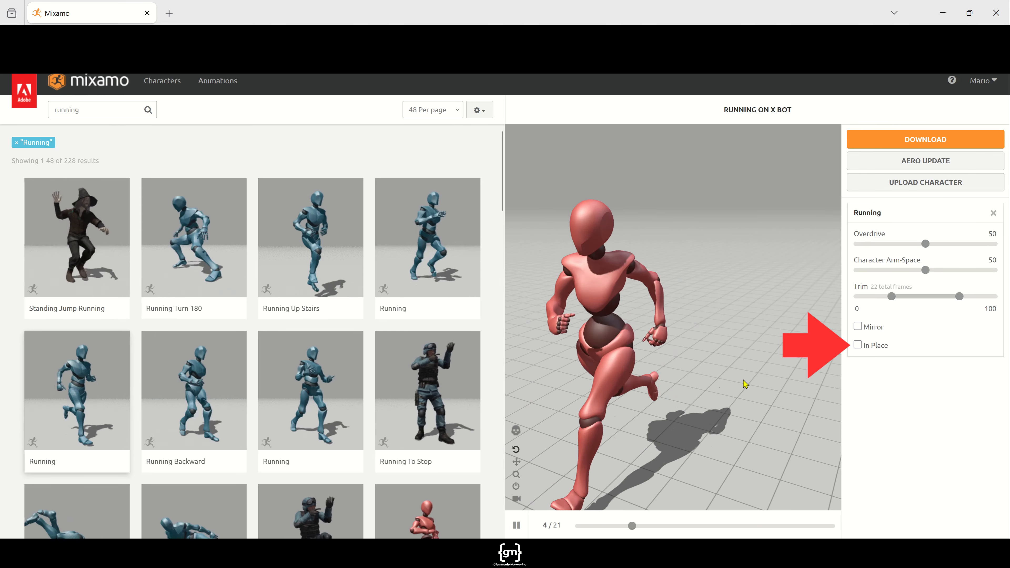
# Enable In Place for the Running animation and download it as FBX for Unity(.fbx) without skin.
pyautogui.click(858, 345)
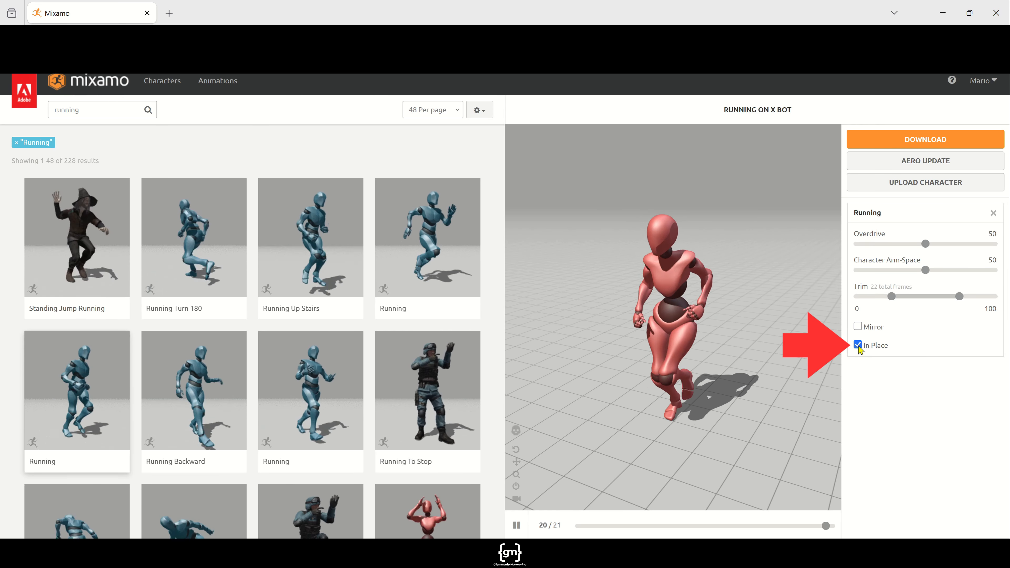
pyautogui.click(915, 140)
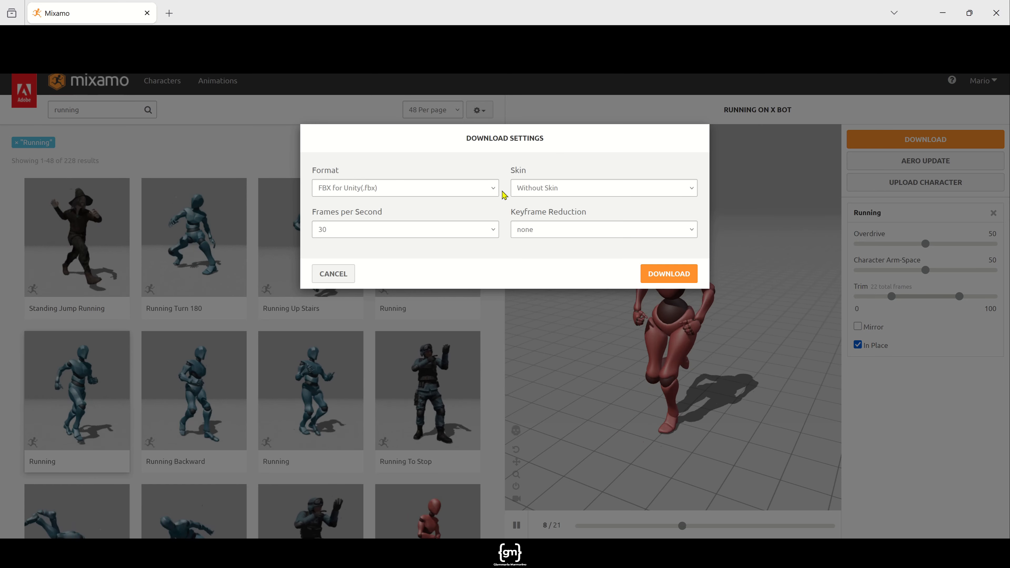
pyautogui.click(673, 274)
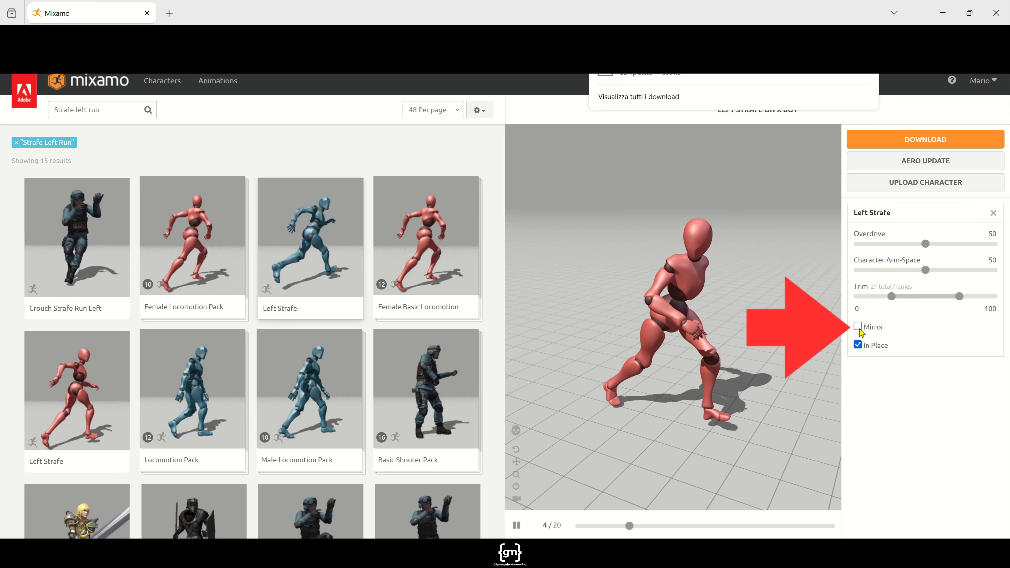
# Toggle Mirror on the Left Strafe animation, and download the in-place Right Strafe animation as FBX for Unity(.fbx) without skin.
pyautogui.click(858, 328)
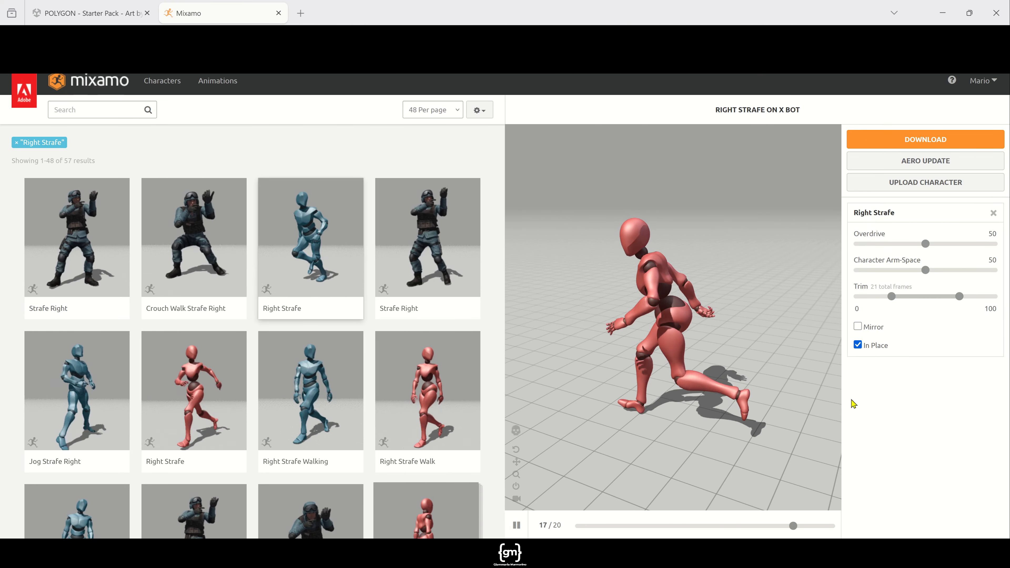
pyautogui.click(912, 140)
pyautogui.click(691, 195)
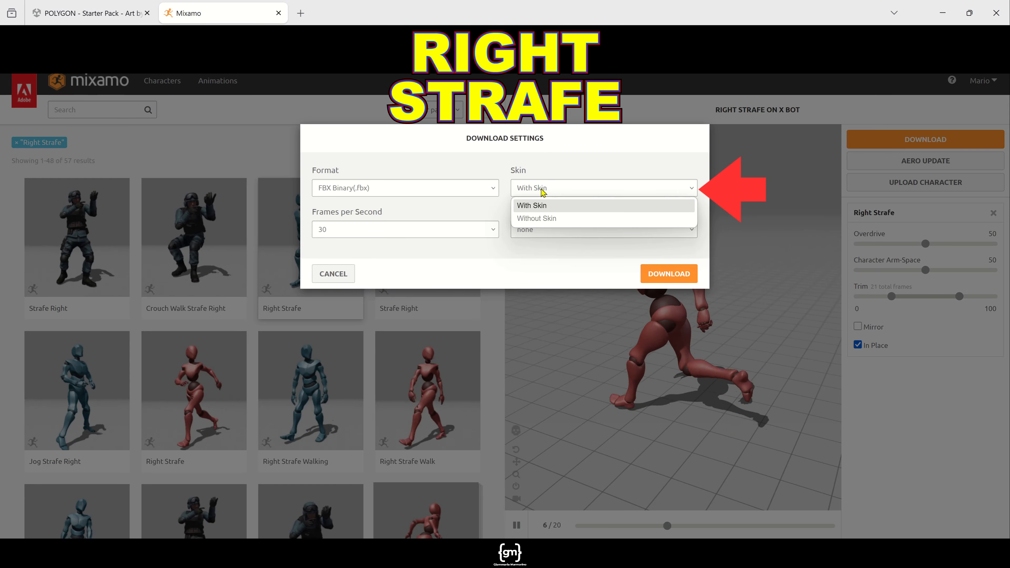
pyautogui.click(543, 218)
pyautogui.click(407, 194)
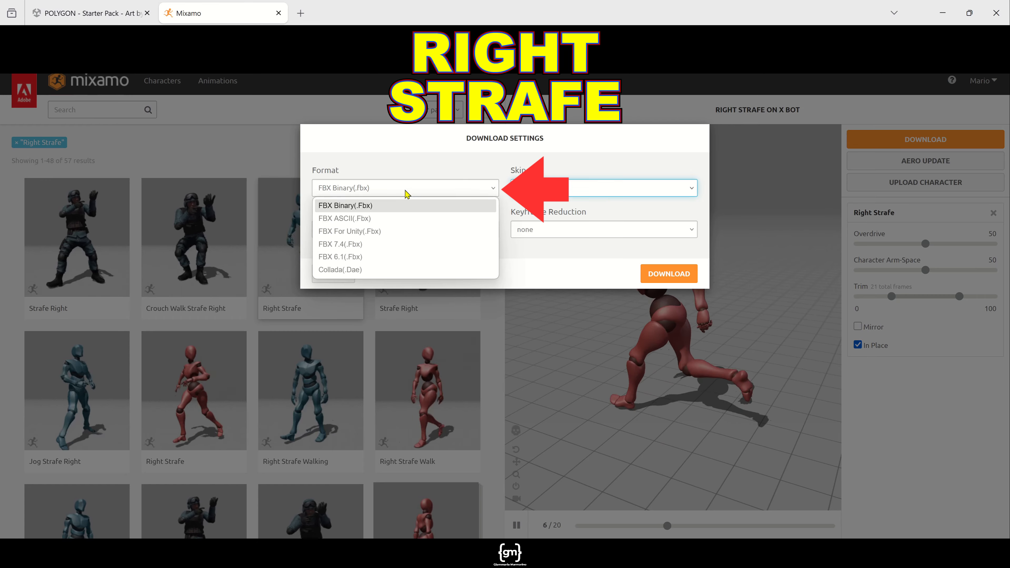
pyautogui.click(384, 236)
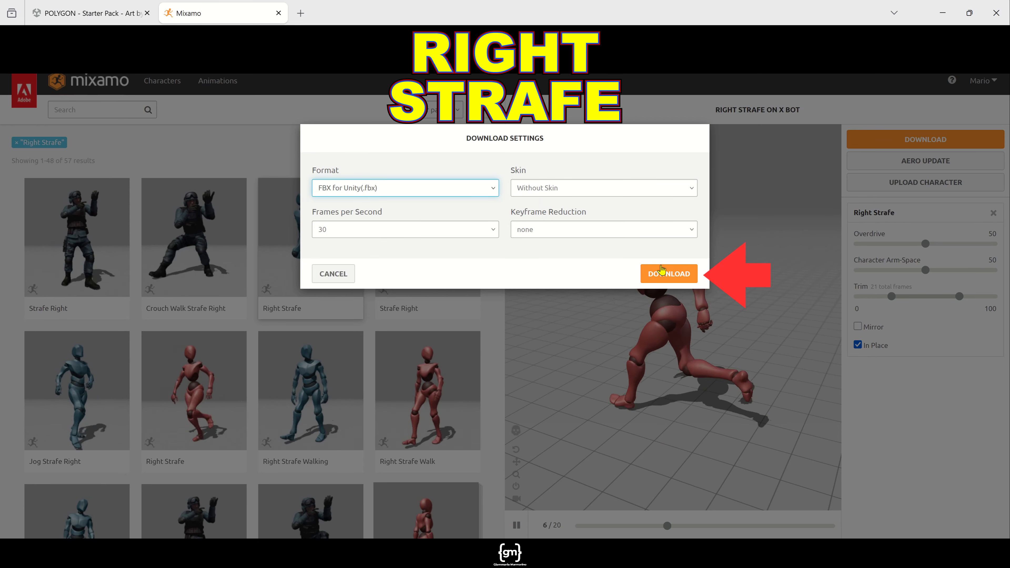
pyautogui.click(669, 274)
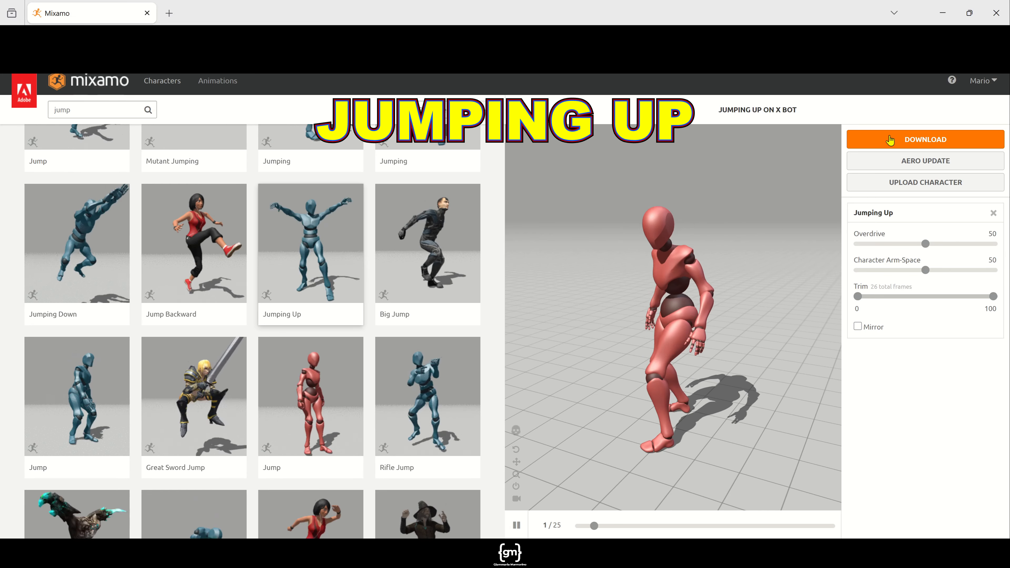
# Download the Jumping Up and Falling Idle animations for X Bot.
pyautogui.click(897, 147)
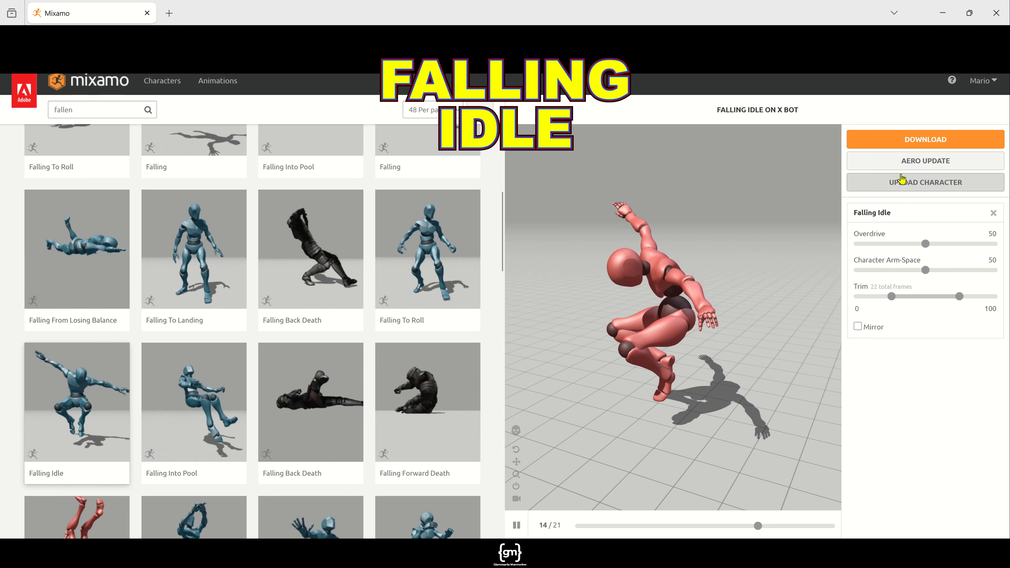
pyautogui.click(917, 140)
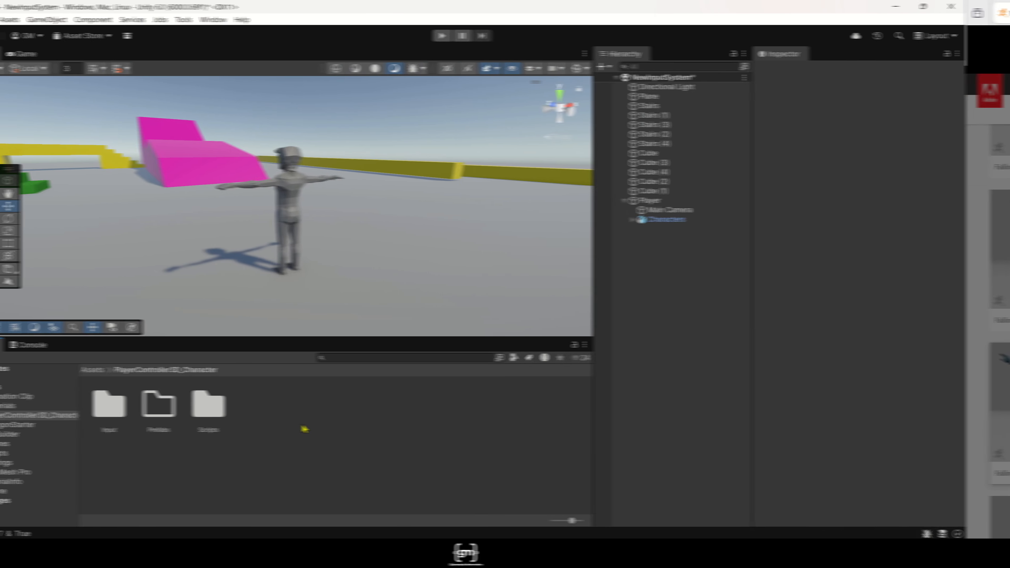
# Switch to Unity, create a folder named Animations inside PlayerController3D_Character, and open it.
pyautogui.rightClick(349, 424)
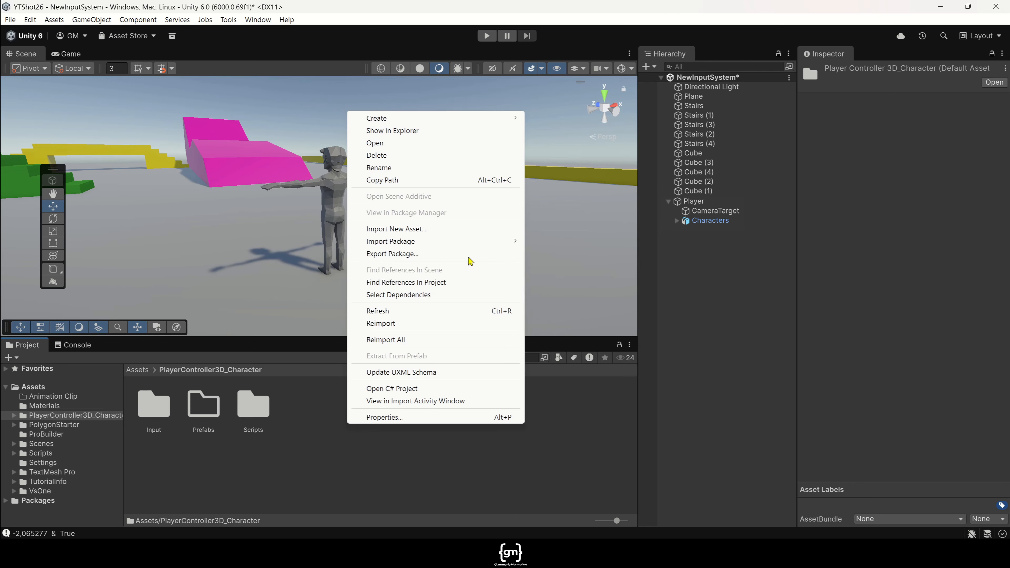
pyautogui.moveTo(496, 124)
pyautogui.click(543, 118)
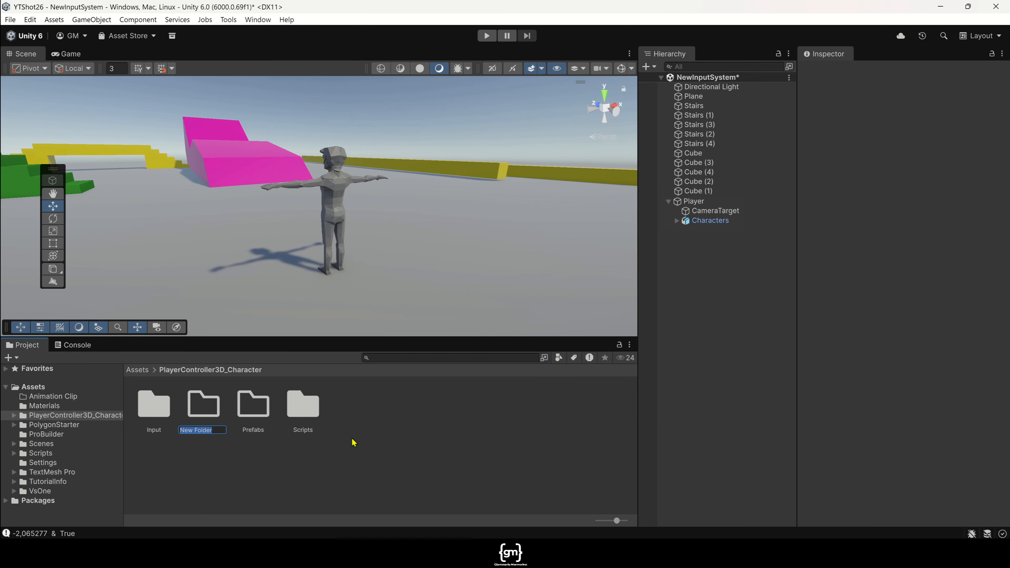
pyautogui.press('Return')
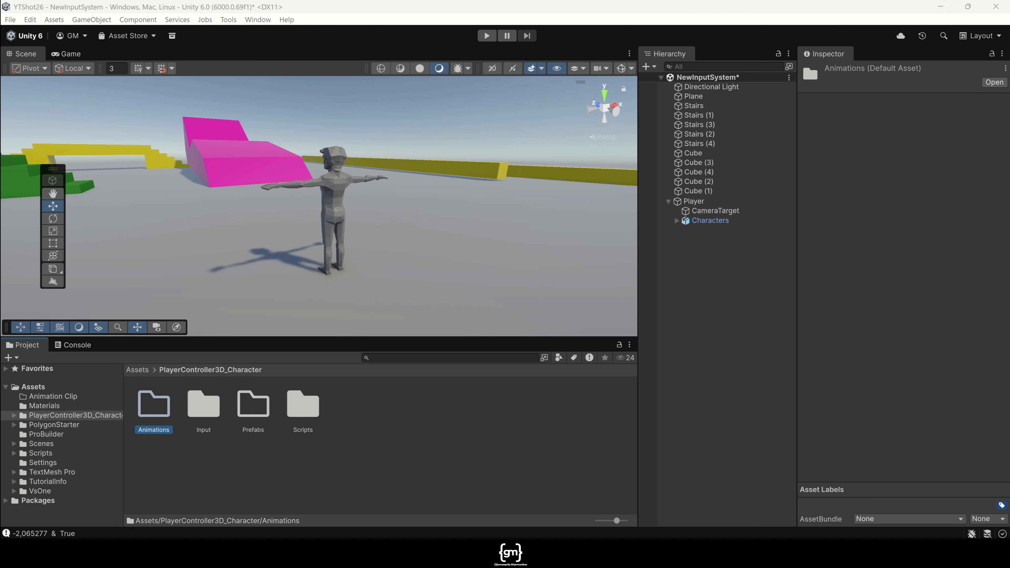
pyautogui.doubleClick(152, 412)
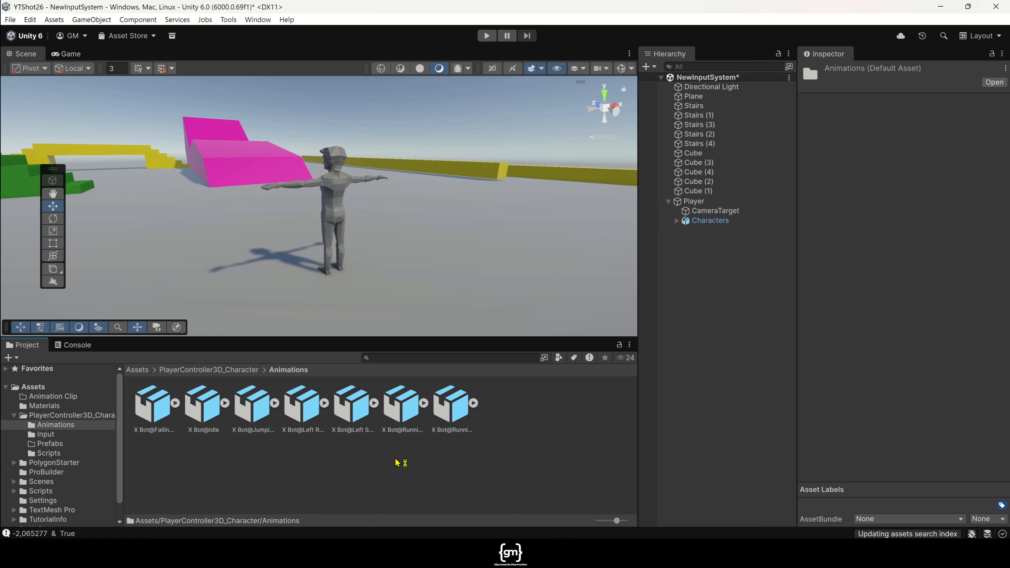
# Set the rig of all seven X Bot animation files to Animation Type Humanoid with Avatar Definition Create From This Model.
pyautogui.click(153, 409)
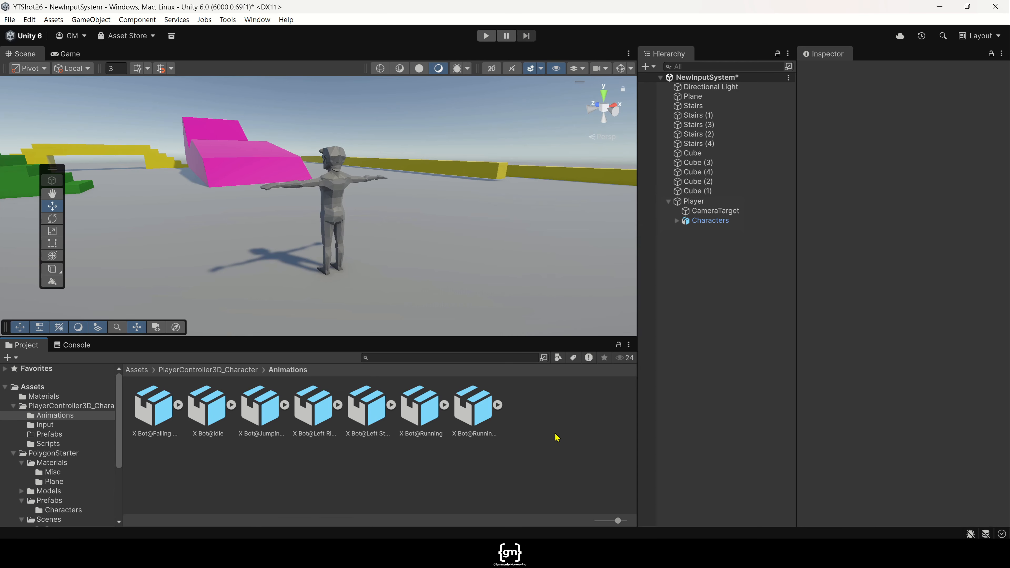
pyautogui.click(490, 423)
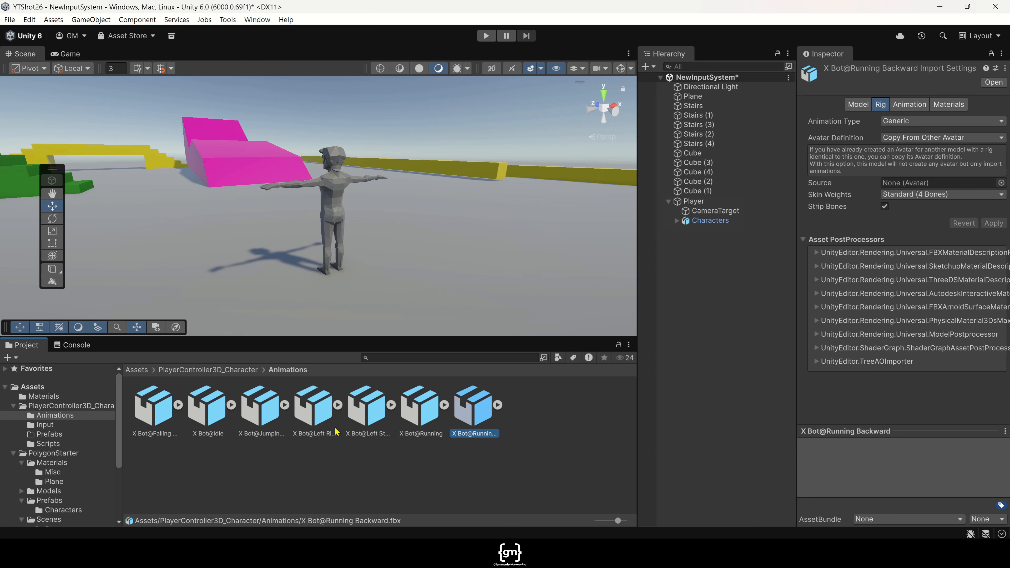
pyautogui.keyDown('shift'); pyautogui.click(141, 417); pyautogui.keyUp('shift')
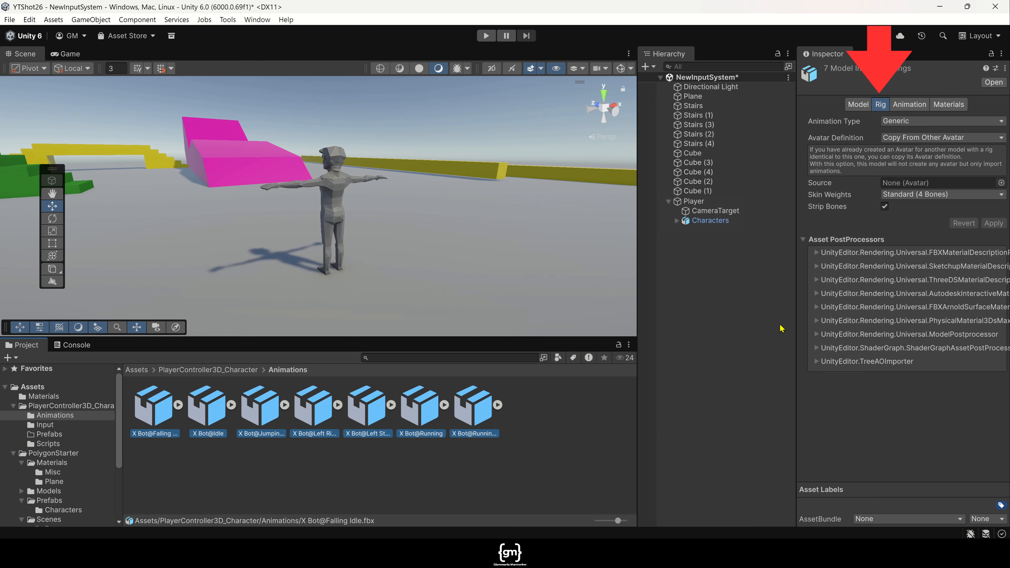
pyautogui.click(912, 122)
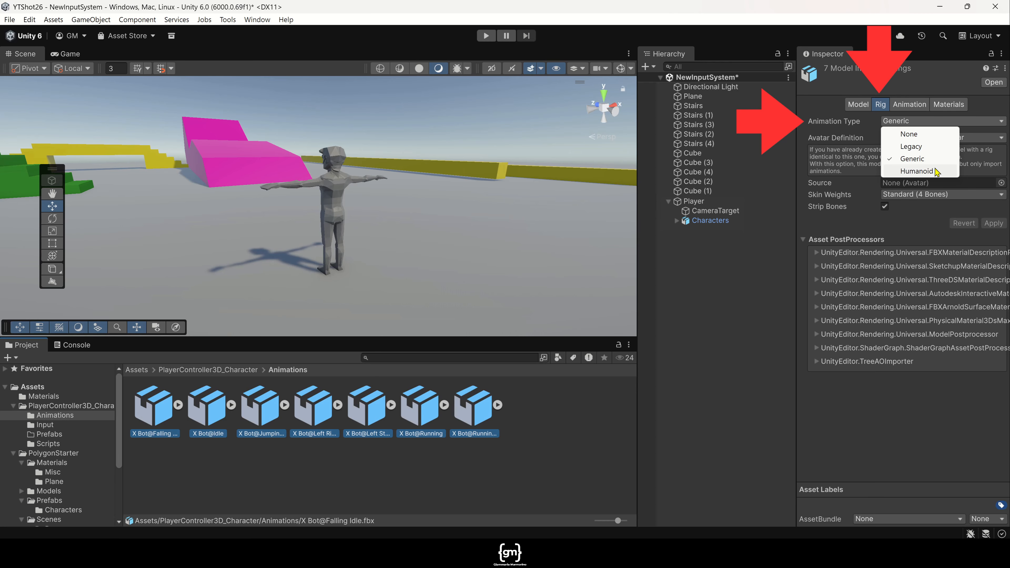
pyautogui.click(916, 171)
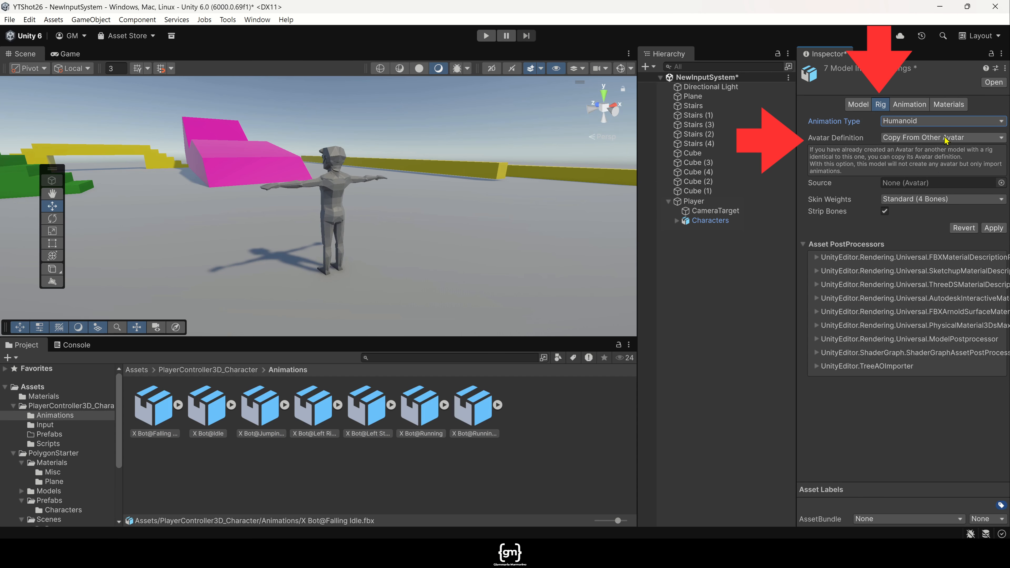
pyautogui.click(945, 138)
pyautogui.click(940, 163)
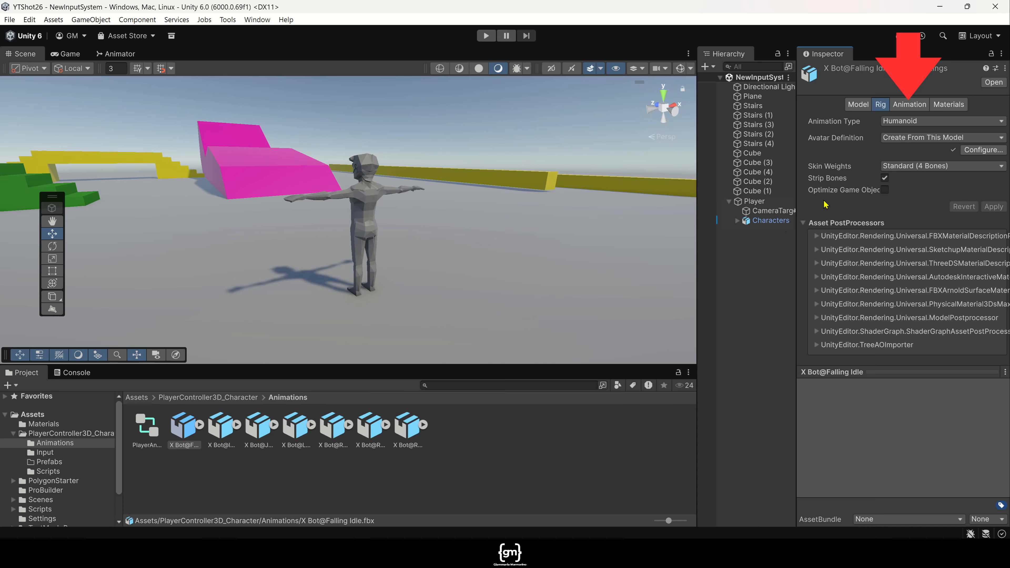
# Enable Loop Time for the Falling Idle clip in X Bot@Falling Idle and apply the import settings.
pyautogui.click(905, 106)
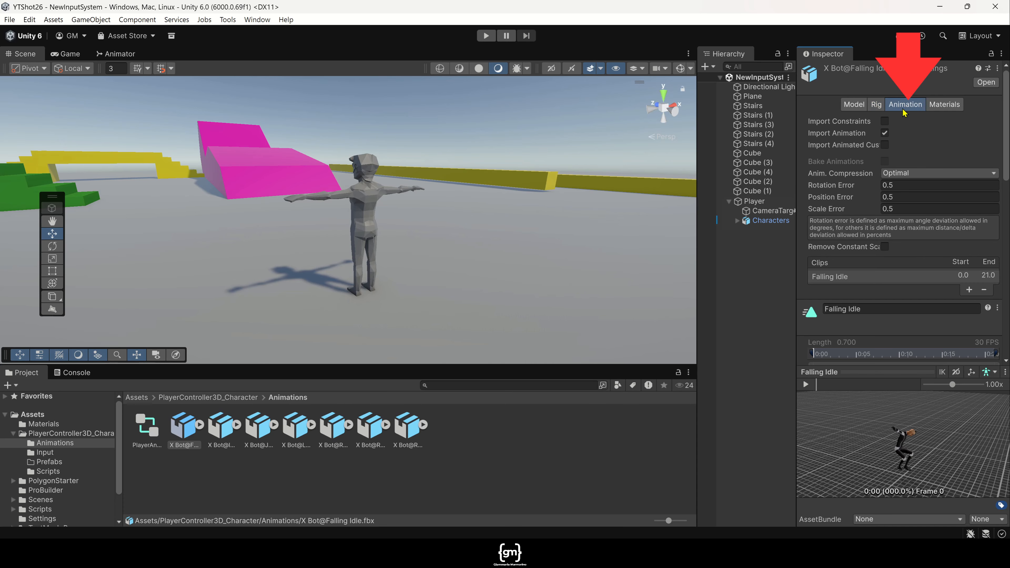
pyautogui.scroll(-8, 878, 162)
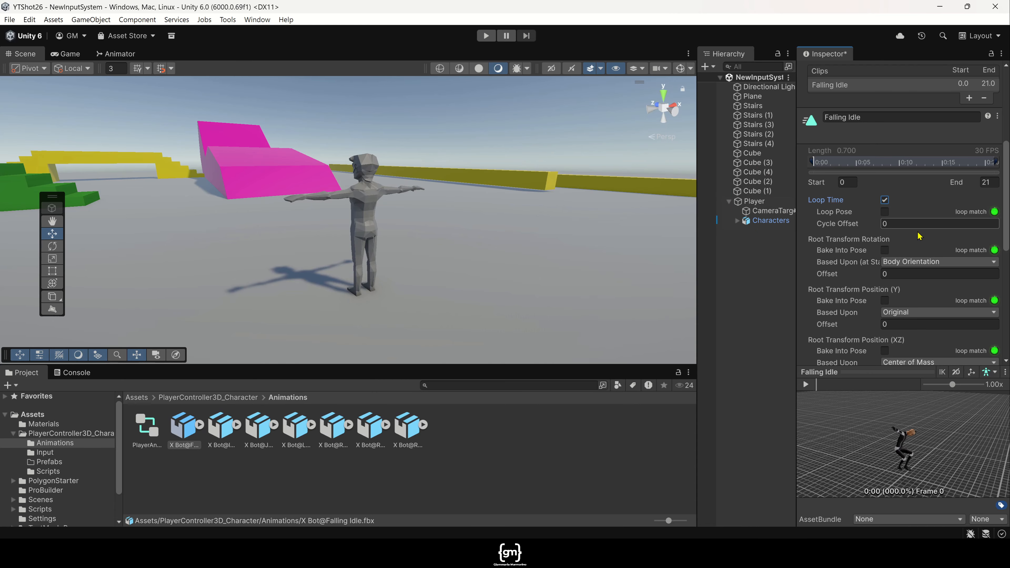
pyautogui.scroll(-6, 941, 281)
pyautogui.click(985, 240)
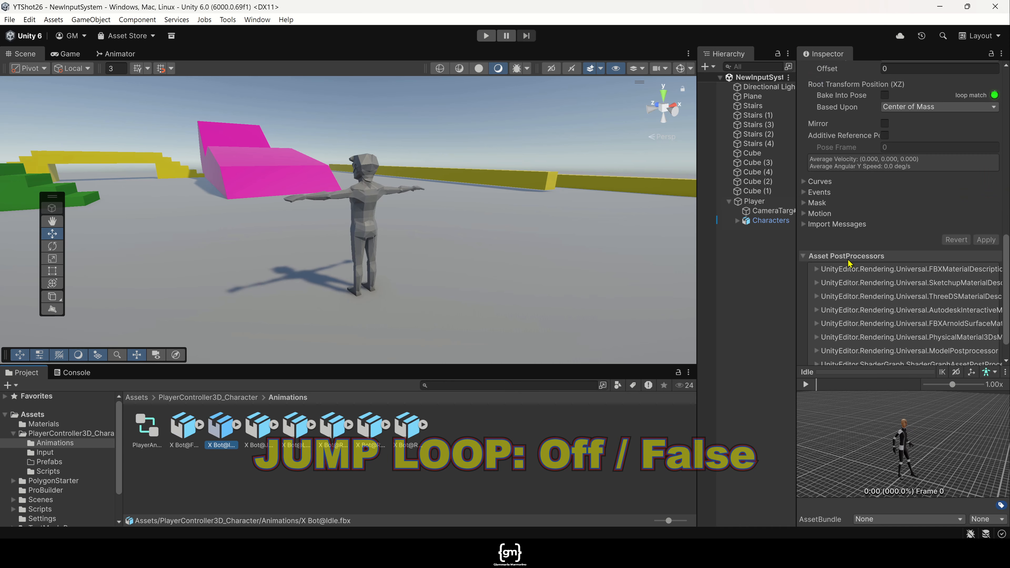
pyautogui.scroll(-6, 885, 175)
pyautogui.click(183, 427)
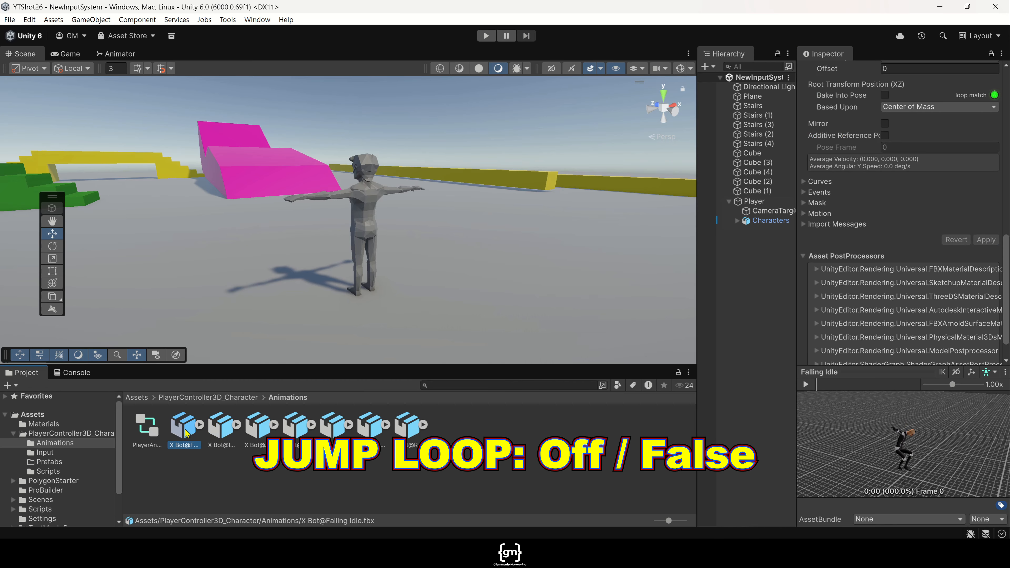
pyautogui.click(249, 431)
# Enable Loop Time for the Left Strafe clip in X Bot@Left Strafe and apply the import settings.
pyautogui.scroll(8, 860, 271)
pyautogui.click(298, 427)
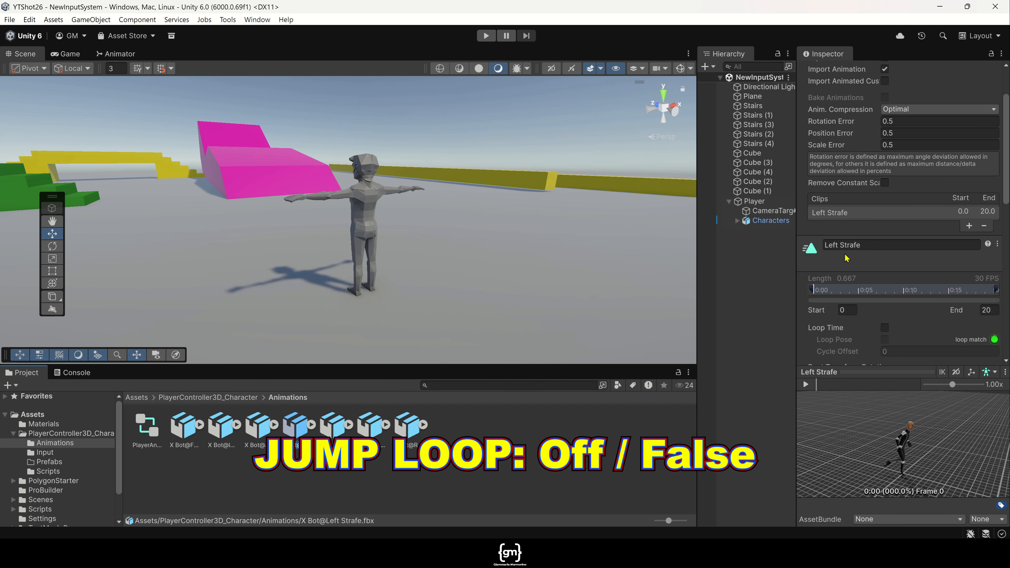
pyautogui.scroll(-5, 886, 298)
pyautogui.click(885, 295)
pyautogui.scroll(-9, 886, 295)
pyautogui.click(985, 304)
# Enable Loop Time for the Right Strafe clip in X Bot@Right Strafe and apply the import settings.
pyautogui.click(333, 426)
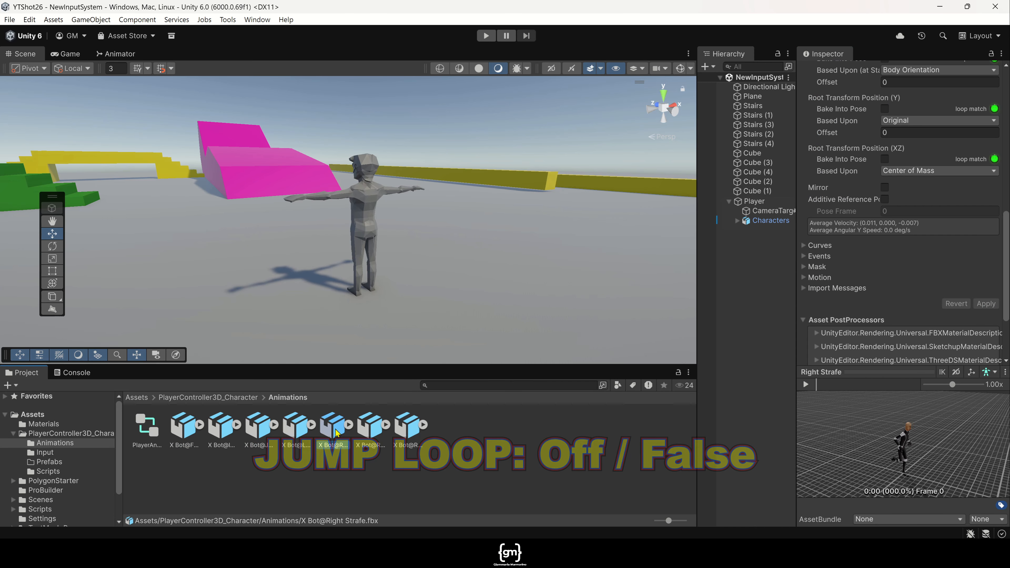
pyautogui.scroll(7, 885, 232)
pyautogui.click(885, 232)
pyautogui.scroll(-6, 899, 252)
pyautogui.click(982, 271)
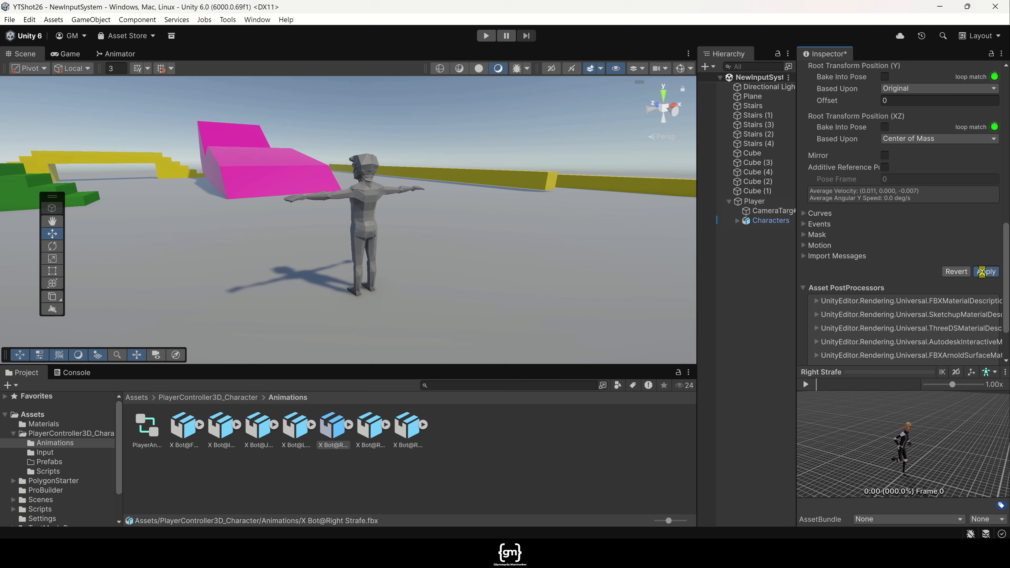
# Enable Loop Time for the clip in X Bot@Running and apply the import settings.
pyautogui.click(365, 433)
pyautogui.scroll(6, 837, 278)
pyautogui.click(884, 168)
pyautogui.scroll(-6, 924, 288)
pyautogui.click(982, 272)
# Enable Loop Time for the Running Backward clip in X Bot@Running Backward and apply the import settings.
pyautogui.click(407, 428)
pyautogui.scroll(2, 865, 265)
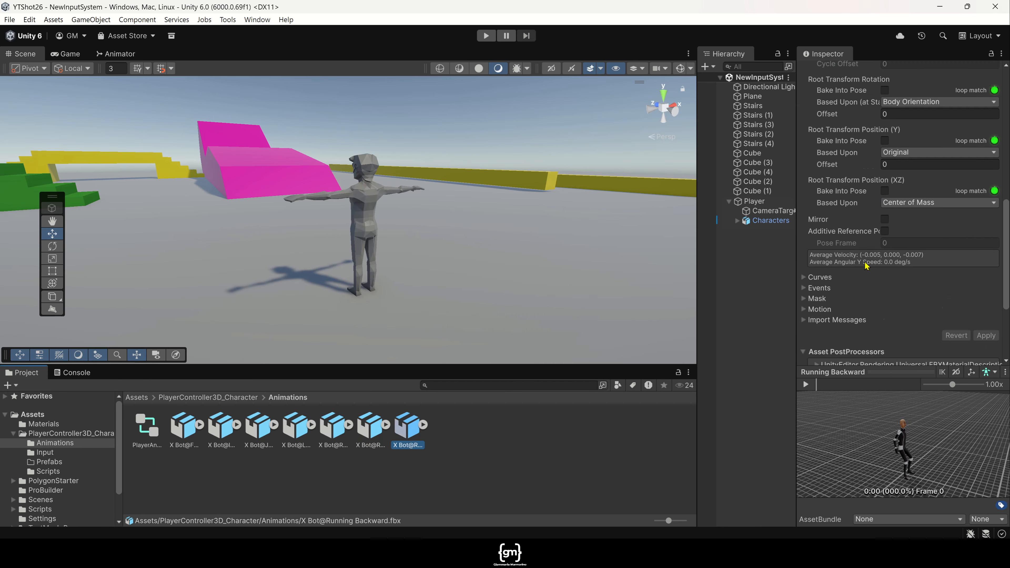
pyautogui.scroll(4, 866, 265)
pyautogui.click(884, 168)
pyautogui.scroll(-6, 948, 283)
pyautogui.click(987, 273)
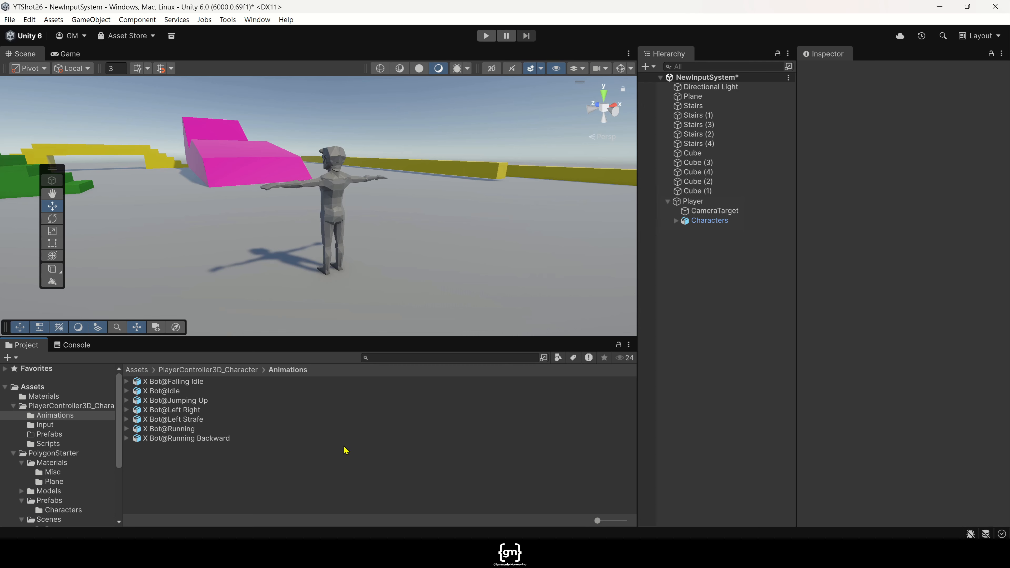
# Create an Animator Controller named PlayerAnimatorController in the Animations folder.
pyautogui.rightClick(274, 469)
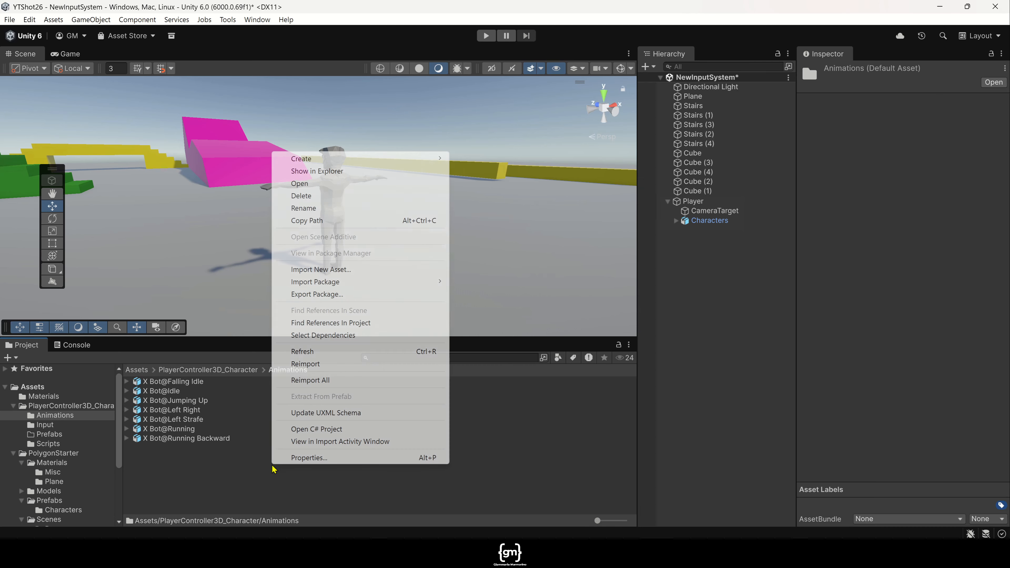
pyautogui.moveTo(435, 160)
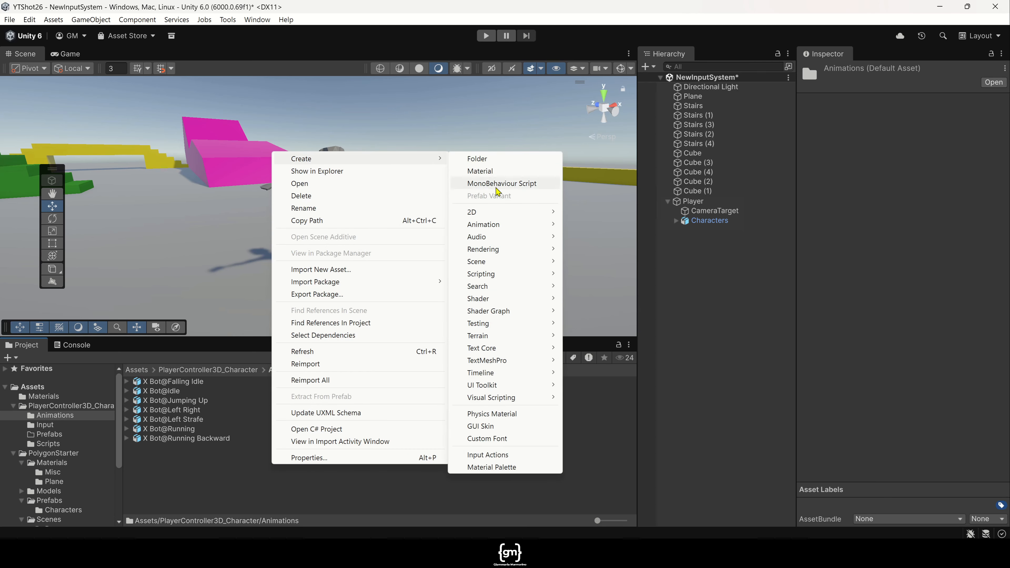
pyautogui.moveTo(536, 228)
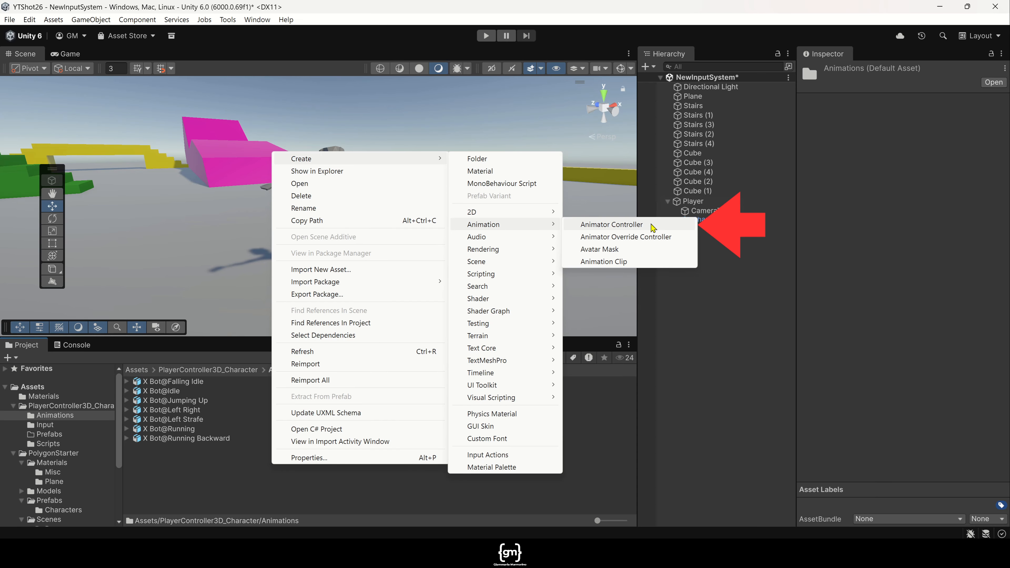
pyautogui.click(653, 226)
pyautogui.write('PlayerAnimatorC')
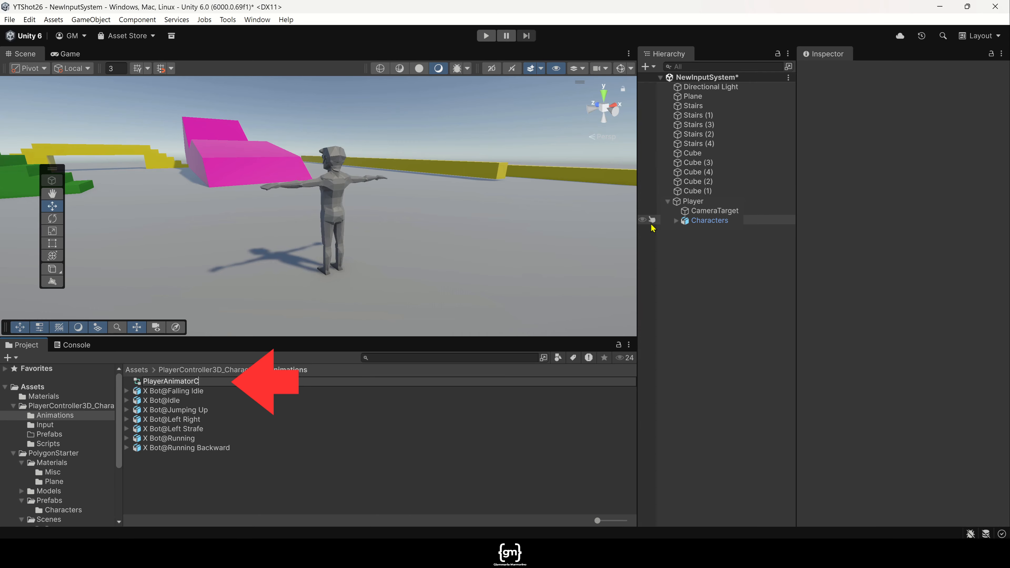
pyautogui.write('ontroller')
pyautogui.press('Return')
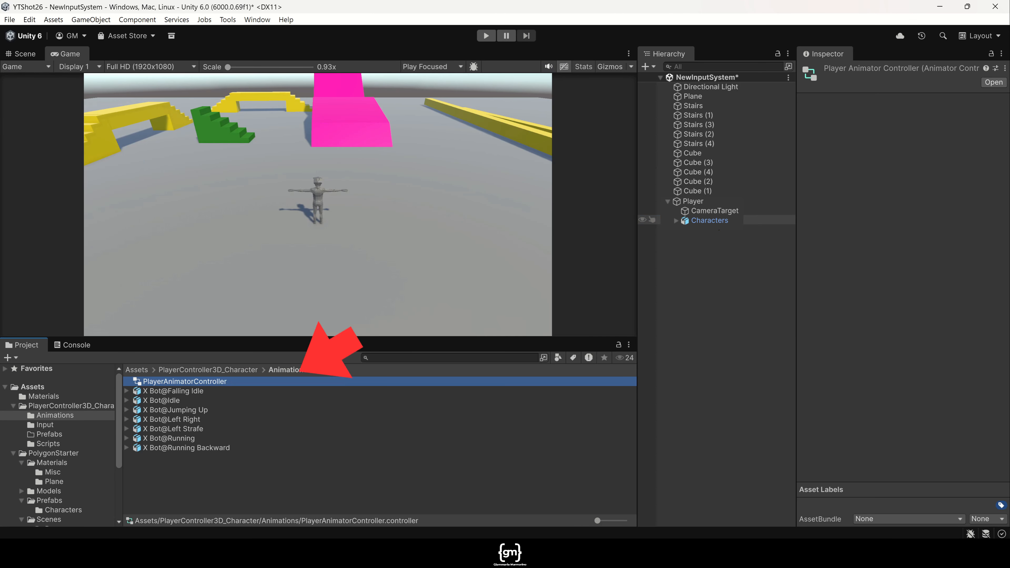
# Assign PlayerAnimatorController as the Controller of the Animator component on the Characters object under Player.
pyautogui.click(773, 224)
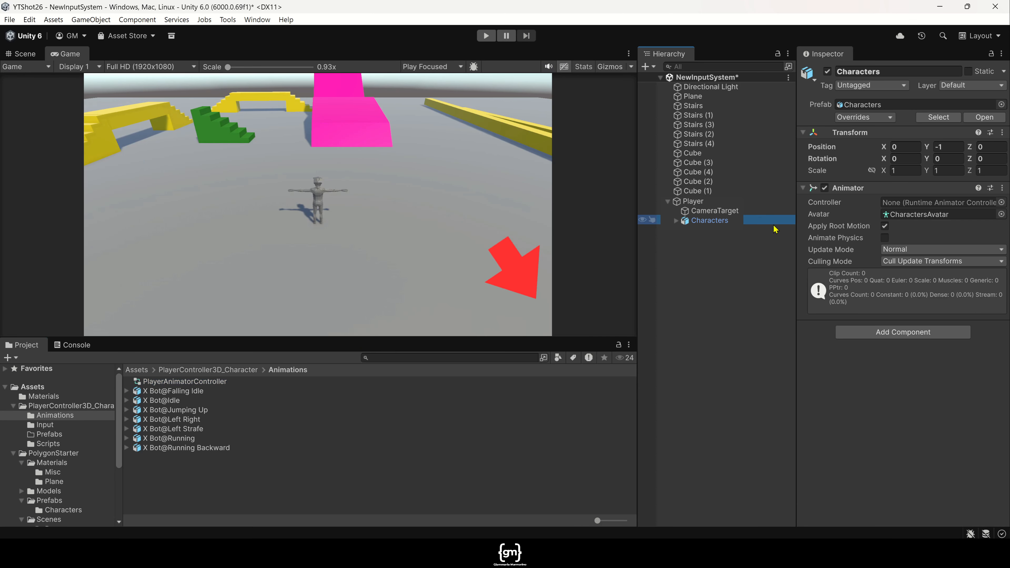
pyautogui.click(1001, 202)
pyautogui.doubleClick(752, 243)
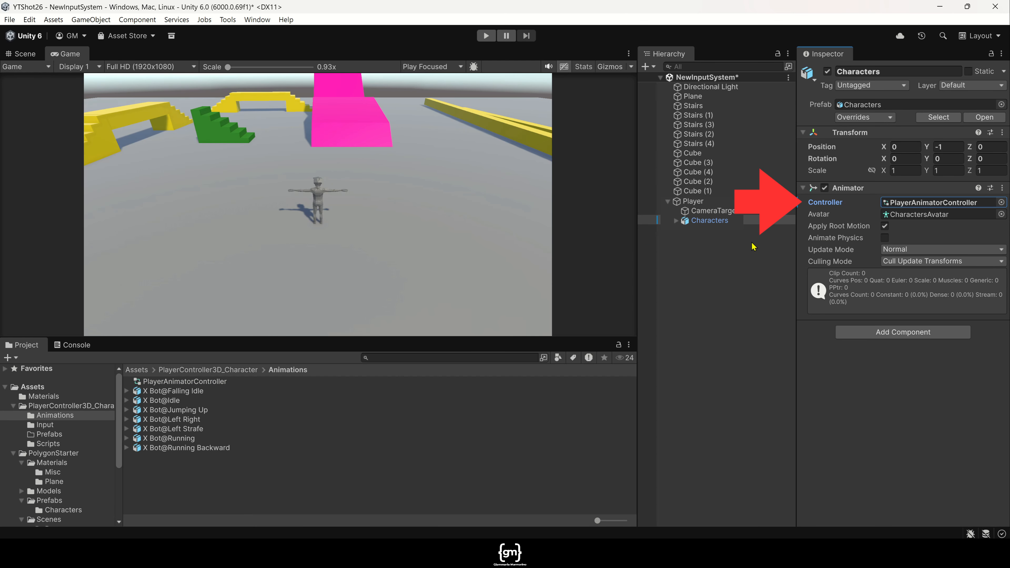
# Open PlayerAnimatorController for editing its Base Layer state graph.
pyautogui.click(292, 383)
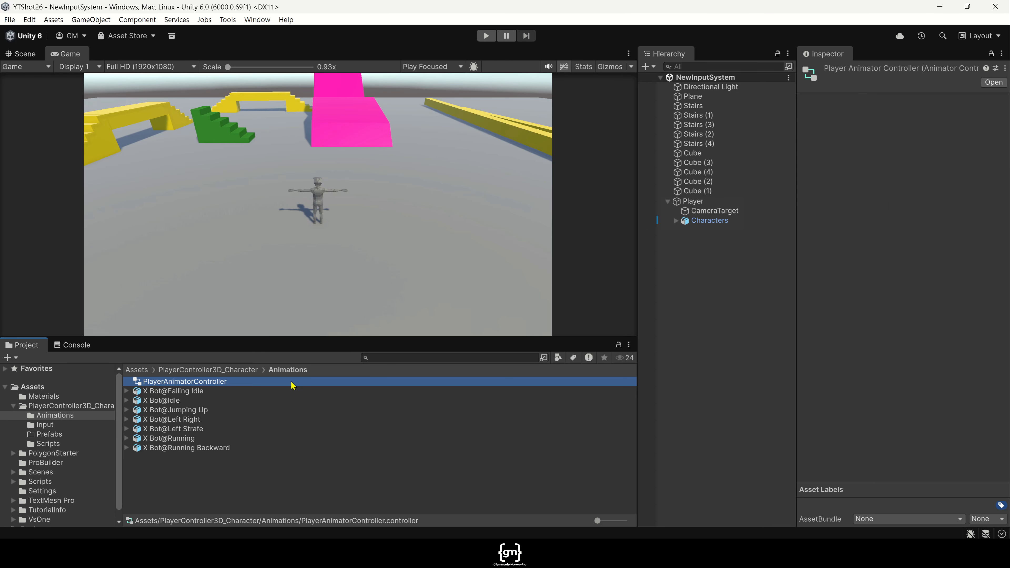
pyautogui.doubleClick(292, 382)
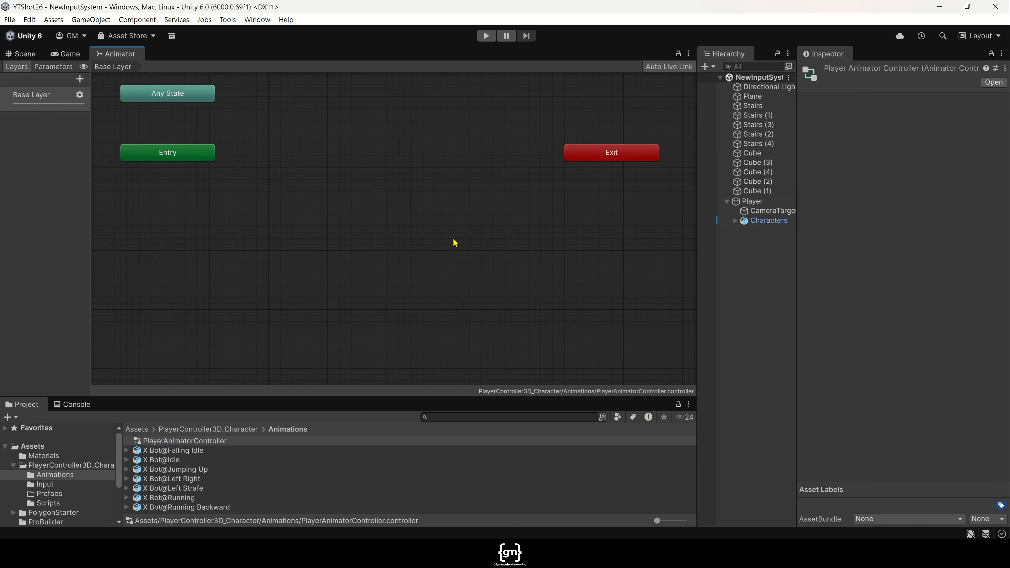
pyautogui.moveTo(456, 243); pyautogui.dragTo(460, 315, button='middle')
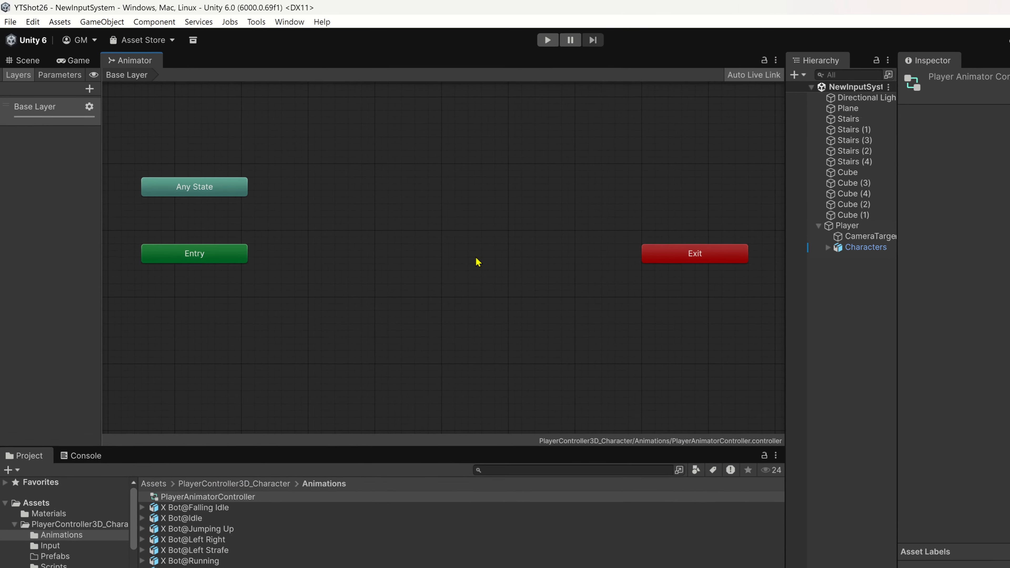
# Add two Float parameters named MoveX and MoveY to the animator controller.
pyautogui.click(56, 72)
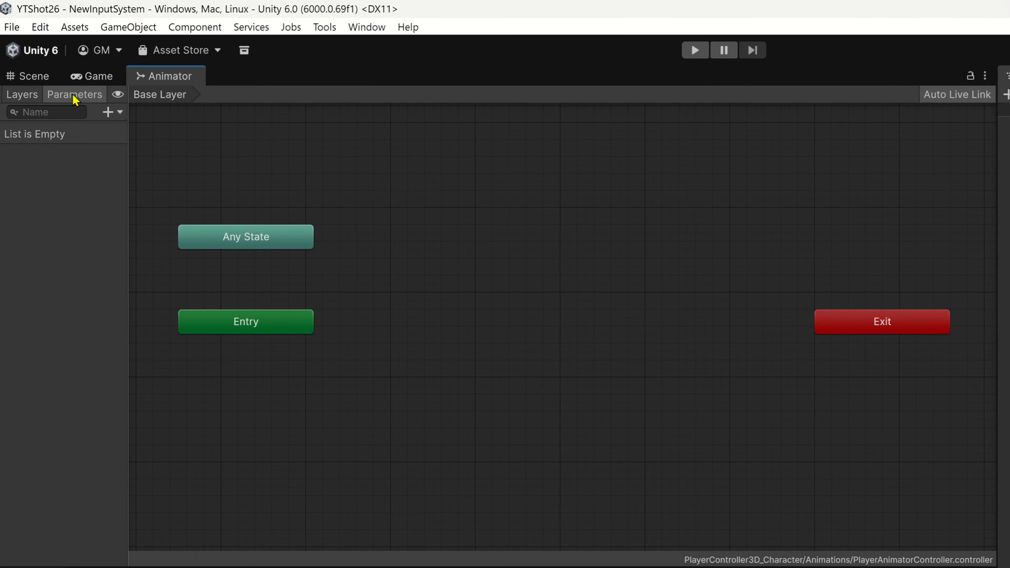
pyautogui.click(103, 106)
pyautogui.click(143, 137)
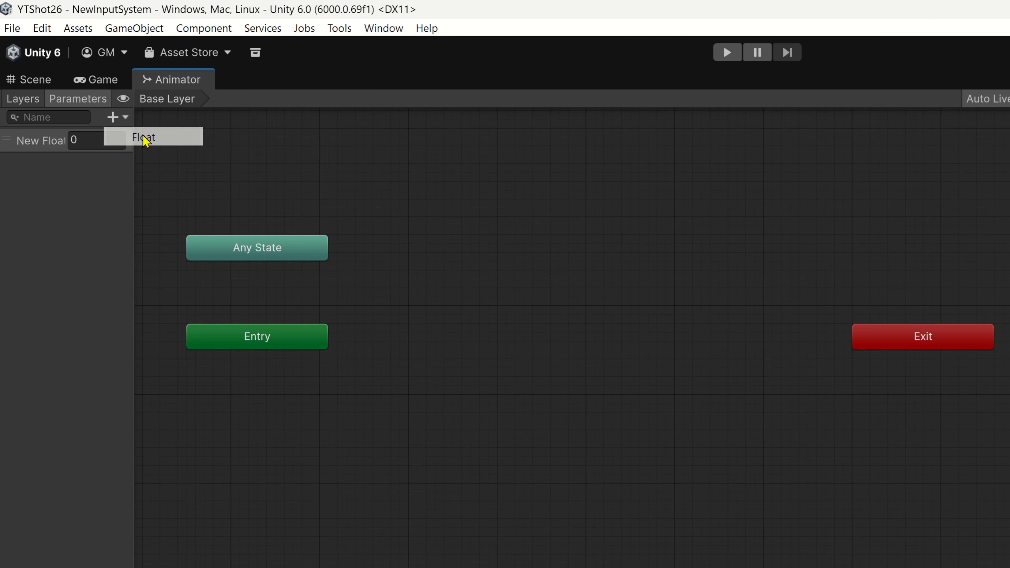
pyautogui.write('MoveX')
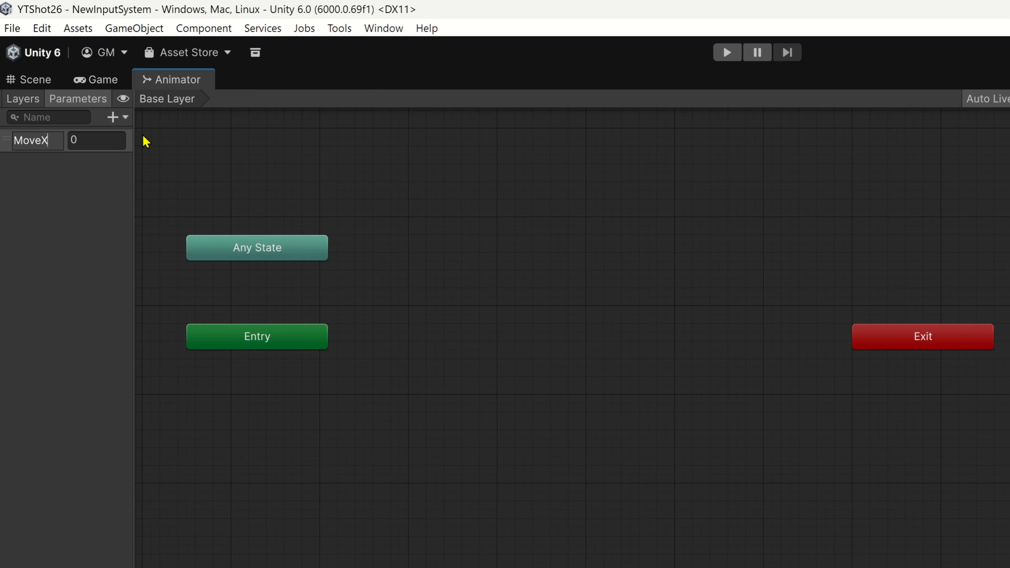
pyautogui.click(113, 117)
pyautogui.click(137, 135)
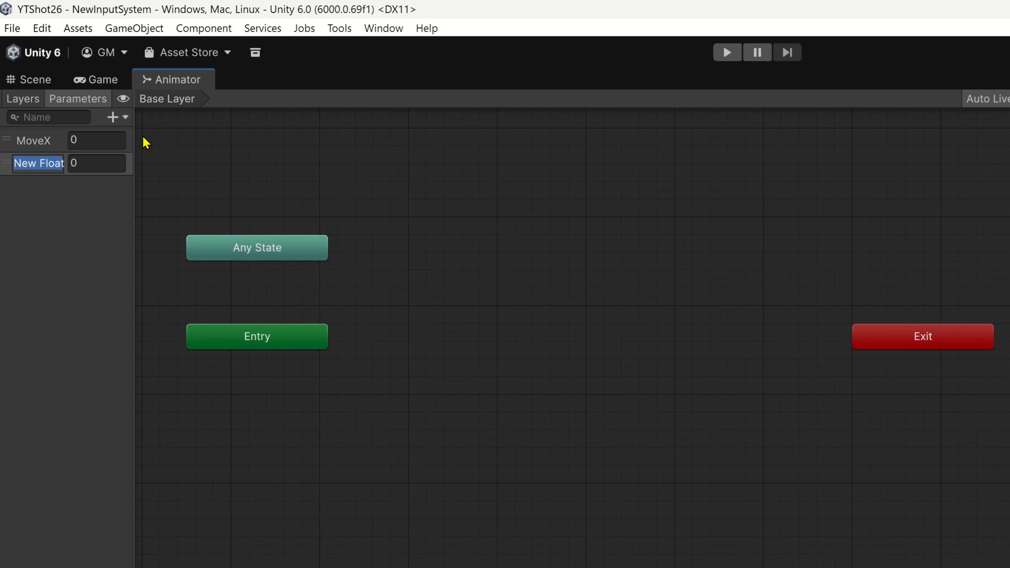
pyautogui.write('MoveY')
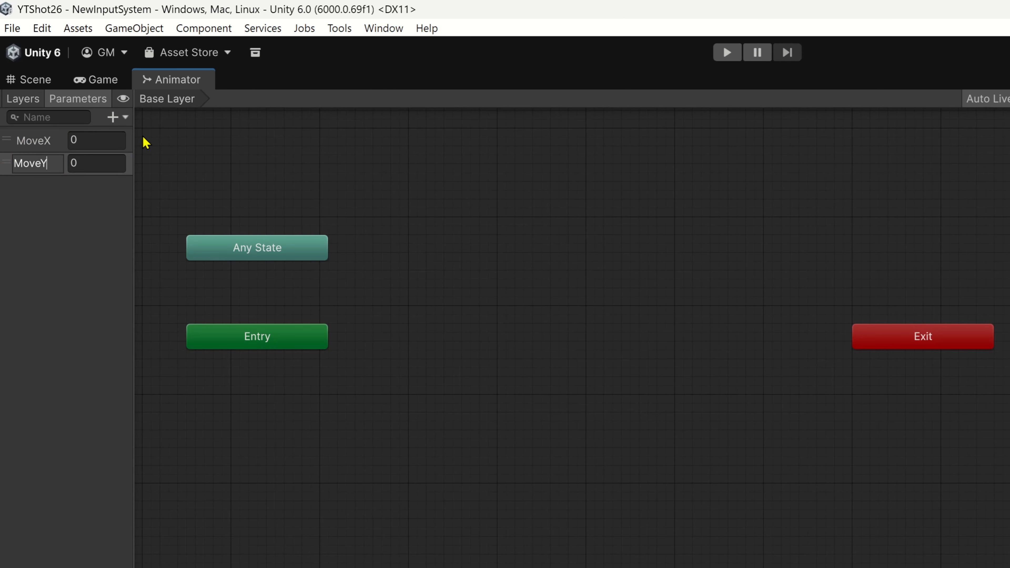
pyautogui.press('Return')
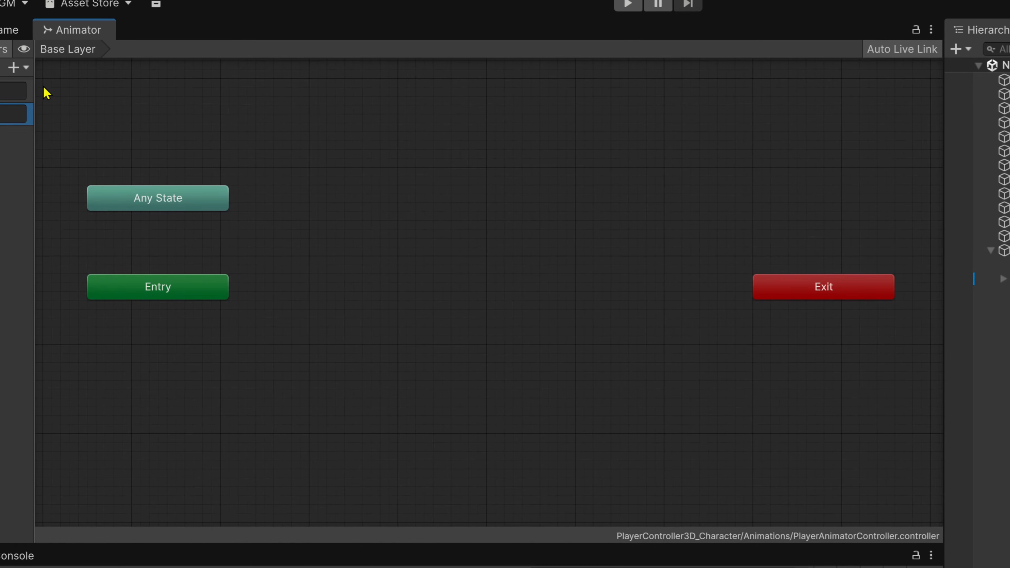
# Create a state from a new blend tree between the Entry and Exit nodes of the Base Layer.
pyautogui.rightClick(510, 292)
pyautogui.moveTo(620, 310)
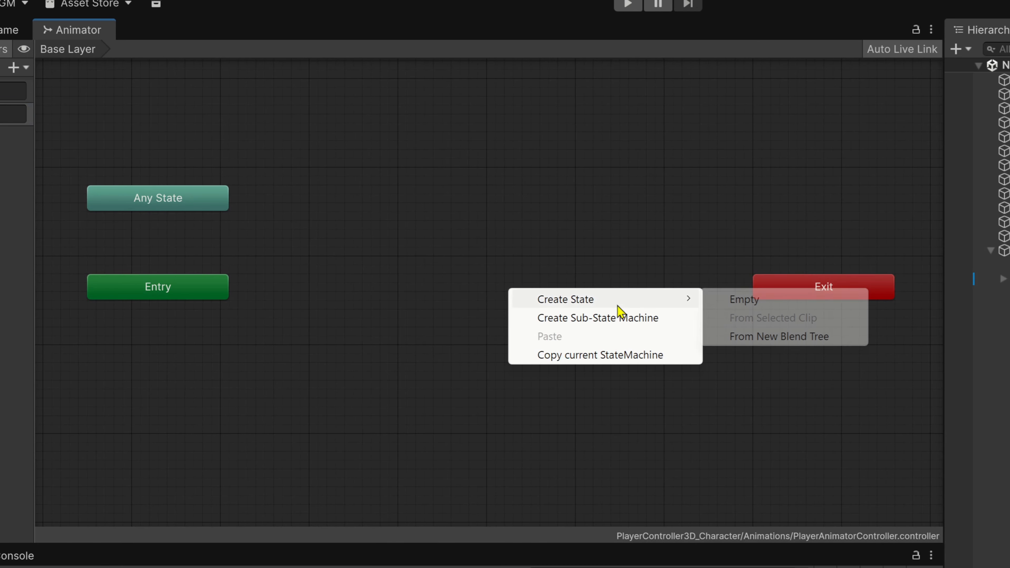
pyautogui.click(786, 337)
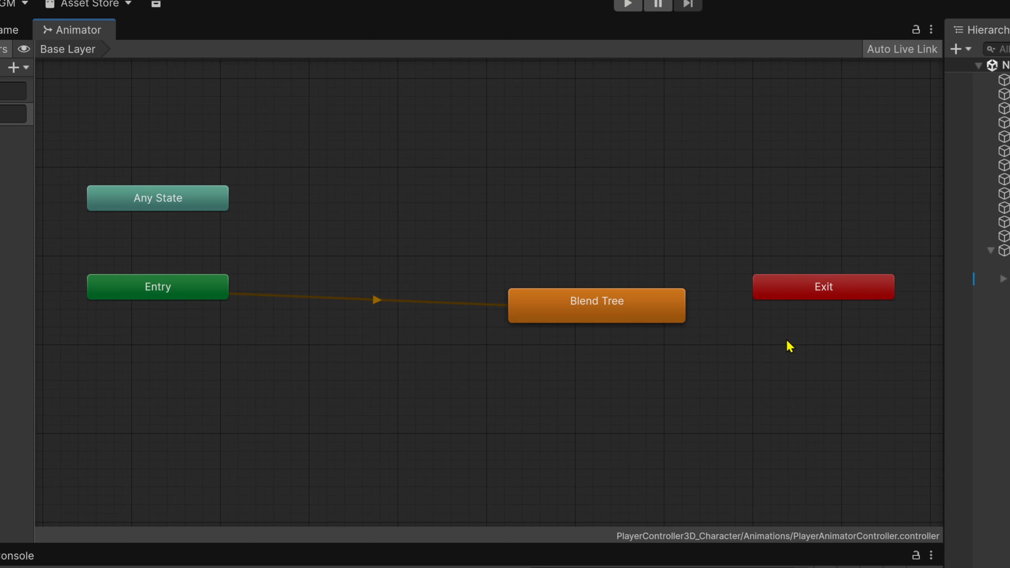
# Open the name of the Blend Tree state for editing.
pyautogui.moveTo(999, 56); pyautogui.dragTo(939, 52)
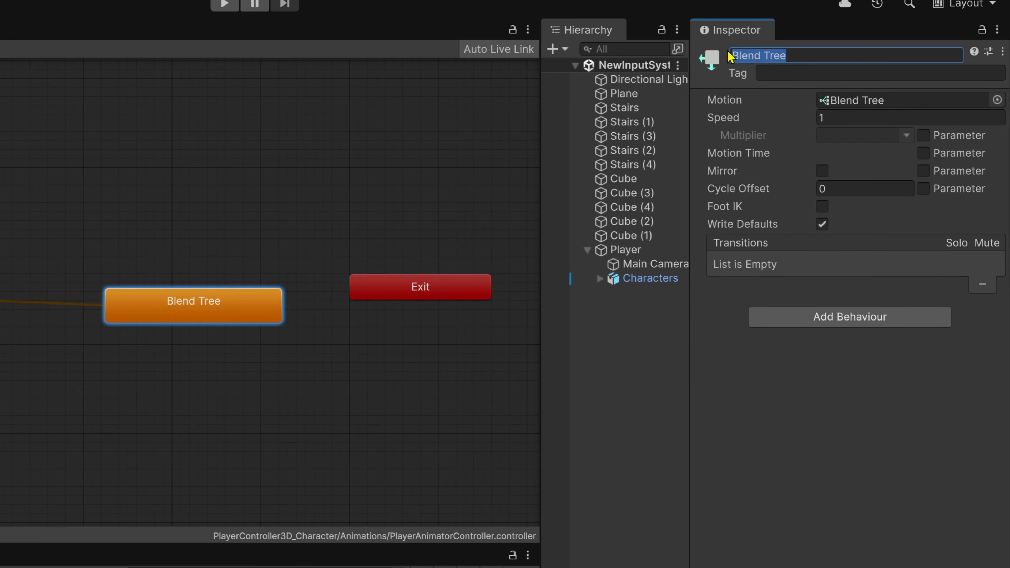